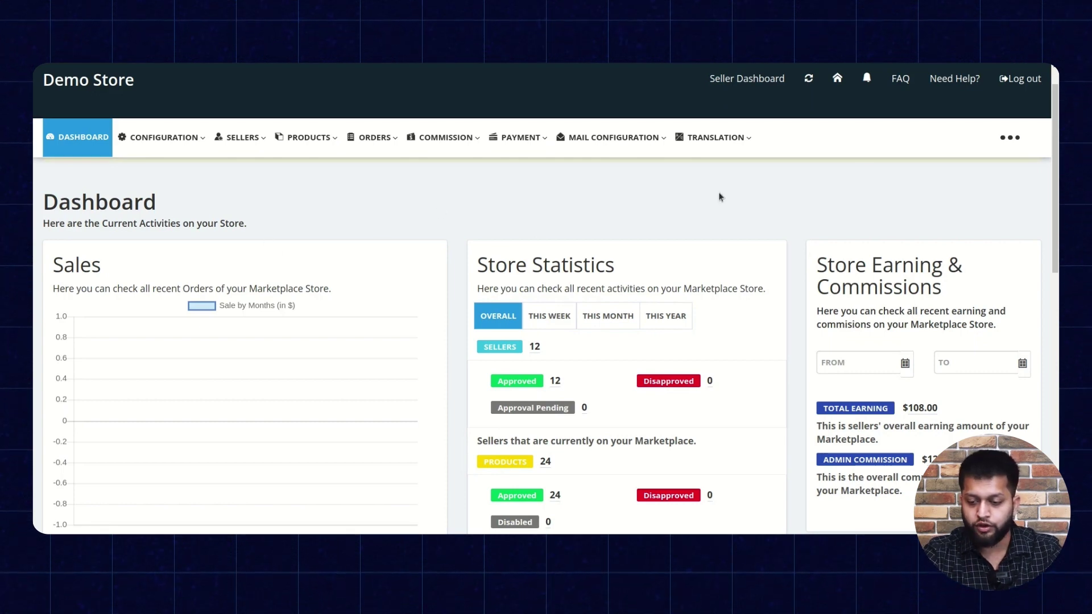
Verify Hyperlocal Marketplace is active under Feature Apps, then go to Hyperlocal Configuration
left_click(1010, 138)
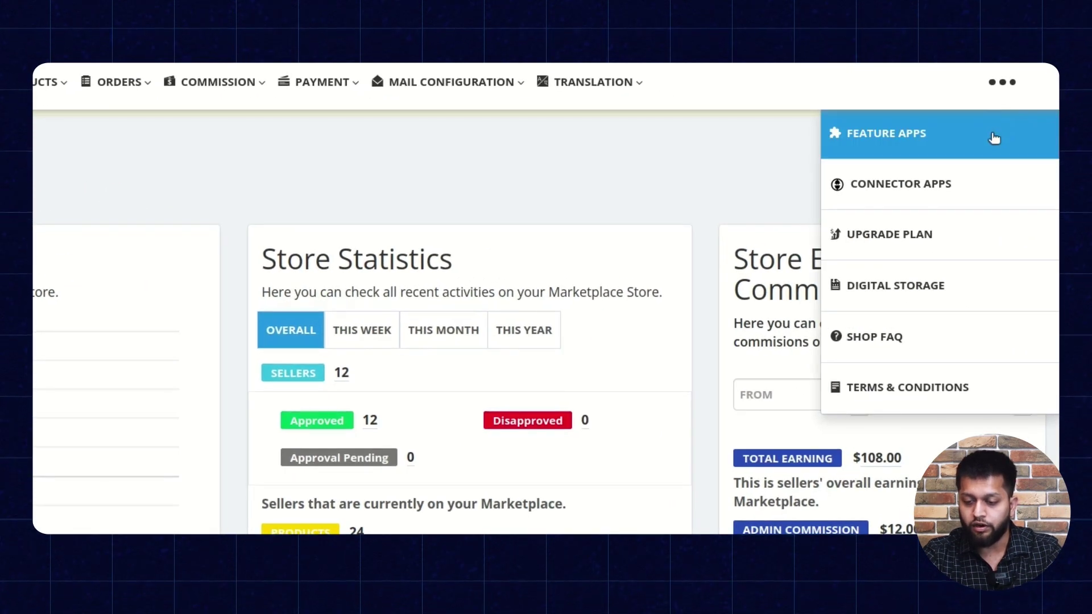
left_click(994, 138)
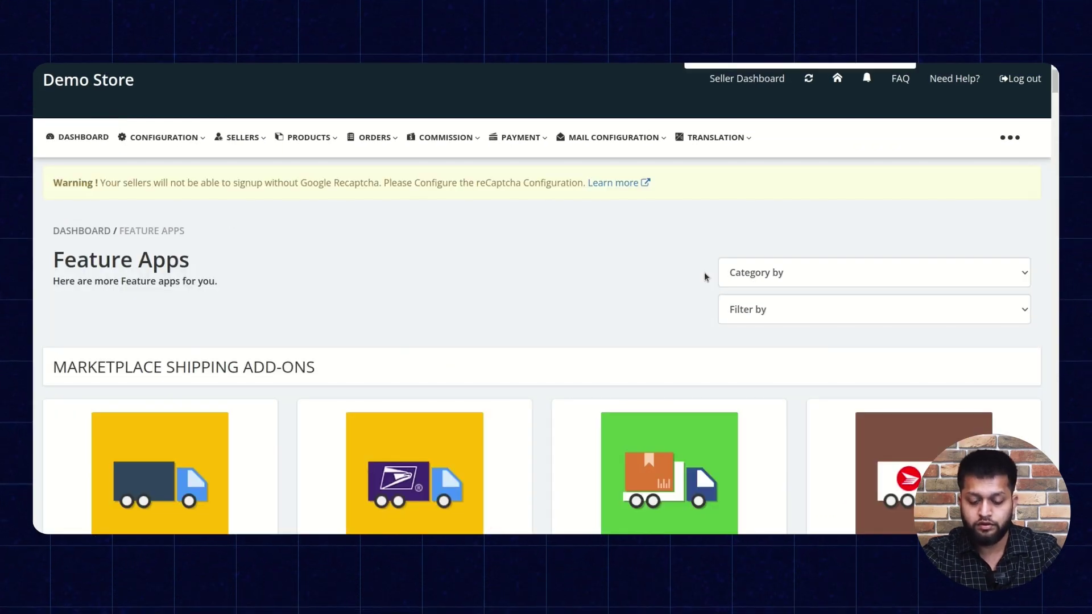
type("hyperl")
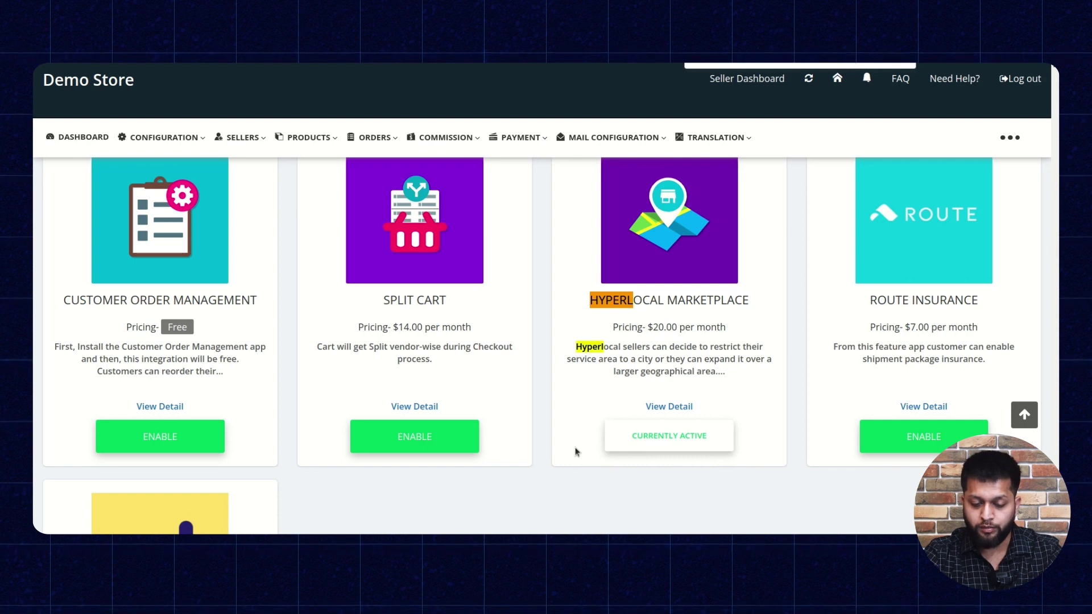
mouse_move(162, 138)
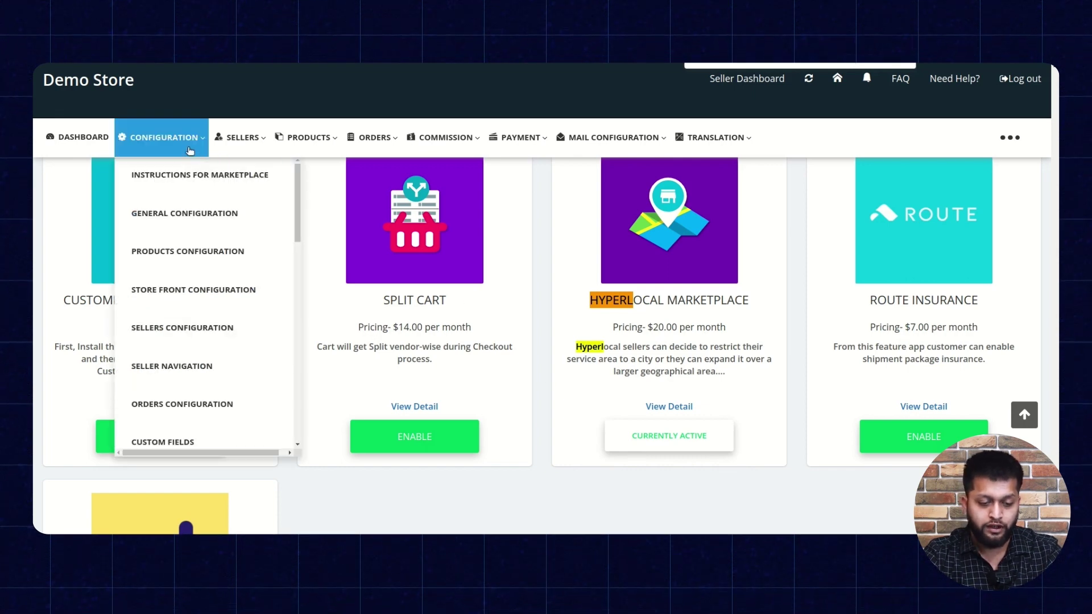
scroll(213, 230, "down", 1)
scroll(218, 246, "down", 3)
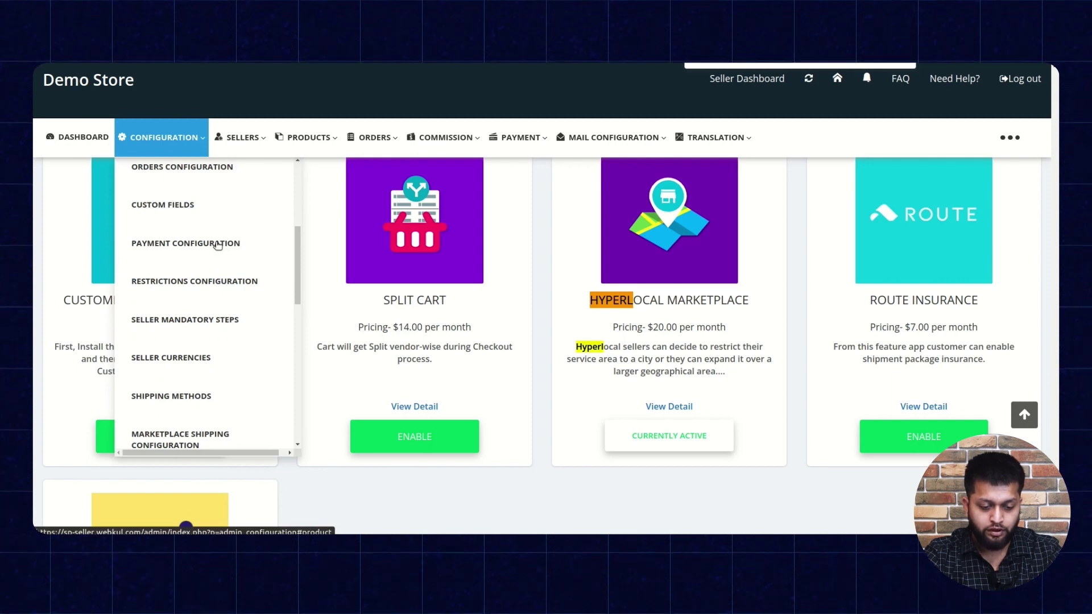
scroll(218, 245, "down", 3)
scroll(217, 245, "down", 2)
scroll(217, 245, "down", 1)
scroll(218, 246, "down", 2)
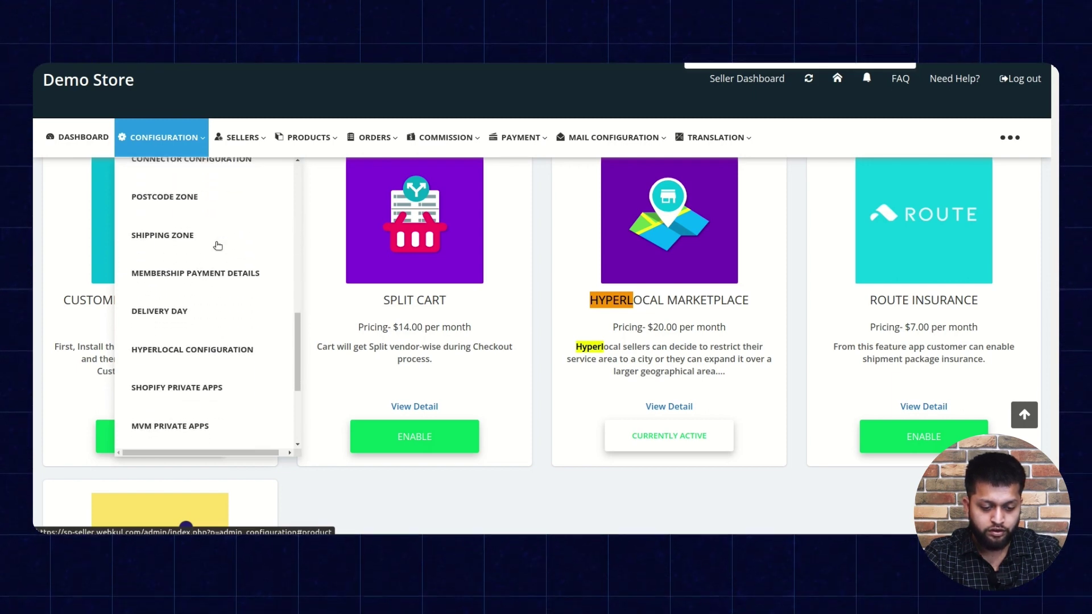
left_click(211, 350)
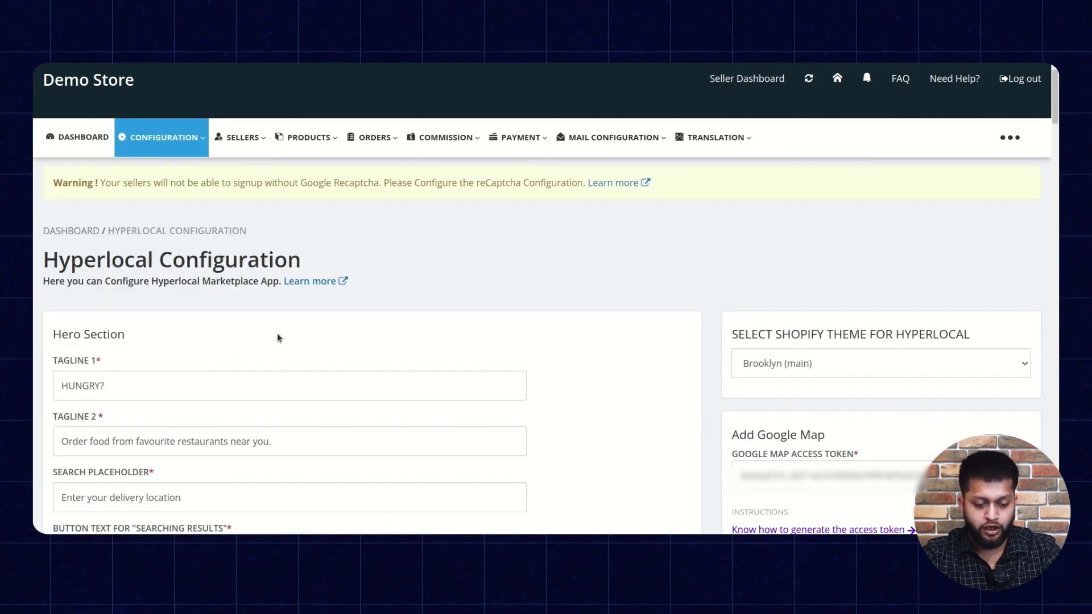
scroll(389, 332, "down", 2)
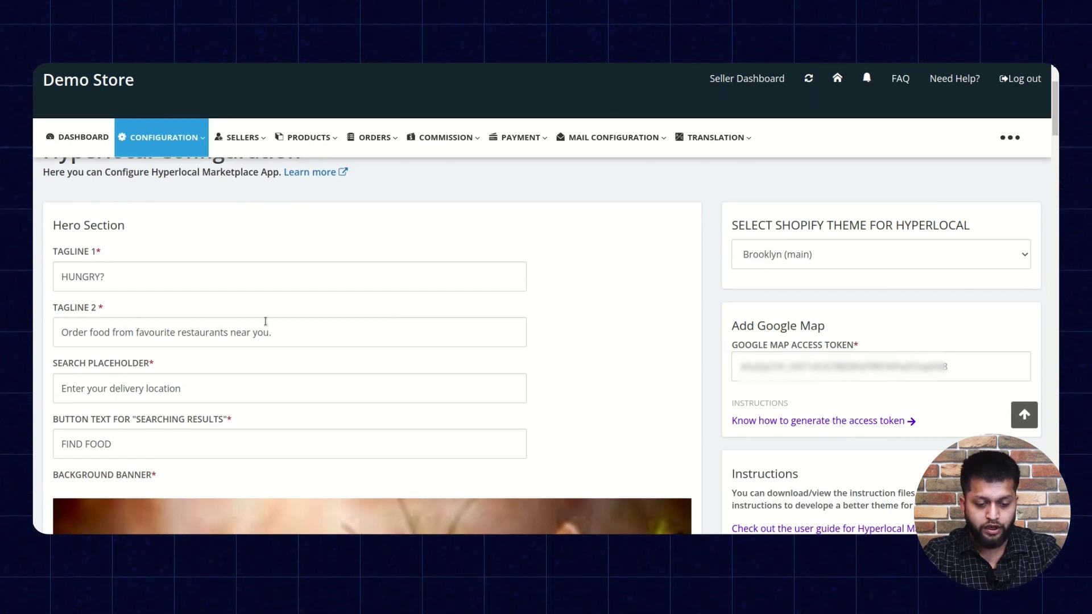
scroll(298, 337, "down", 1)
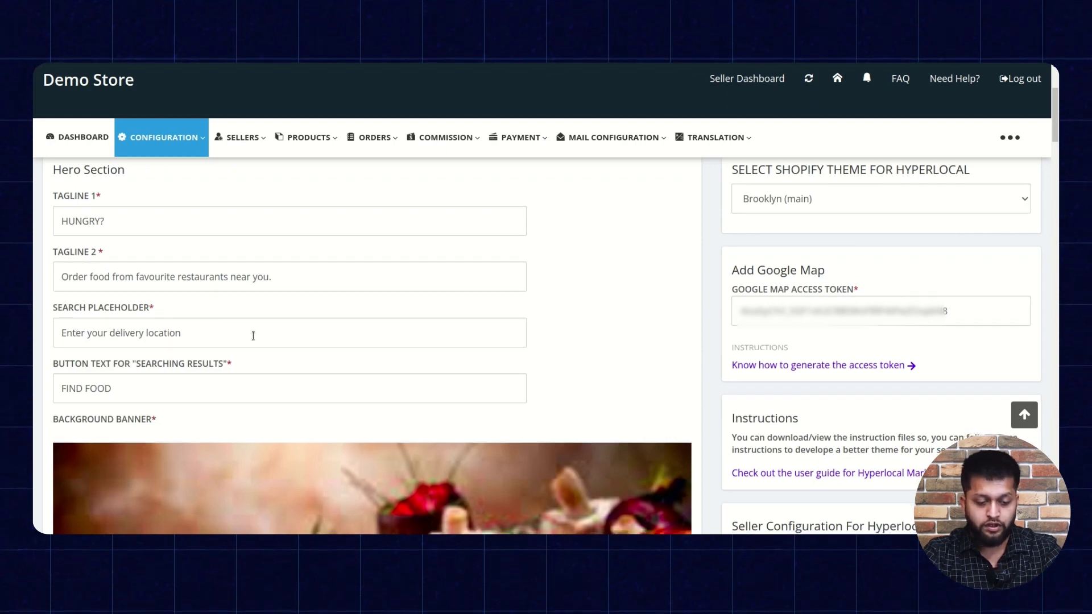
scroll(252, 335, "down", 1)
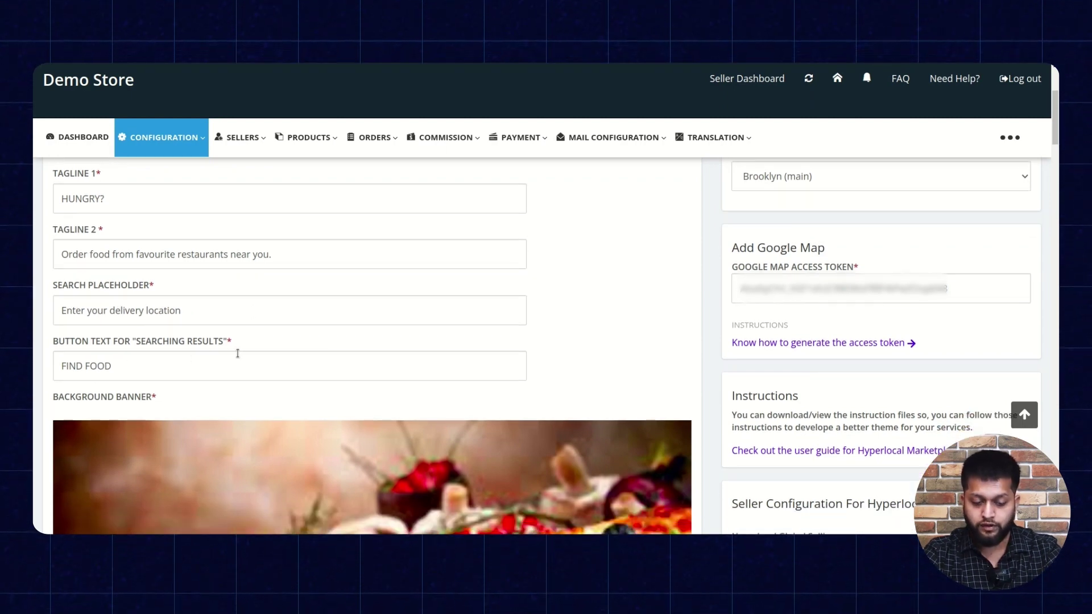
scroll(220, 369, "down", 1)
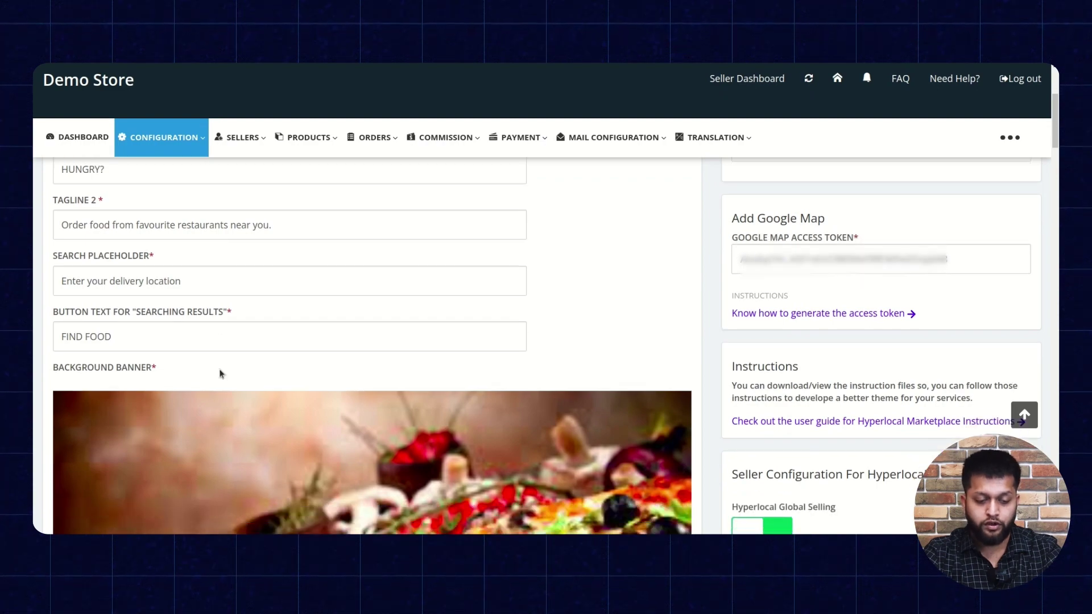
scroll(317, 366, "down", 3)
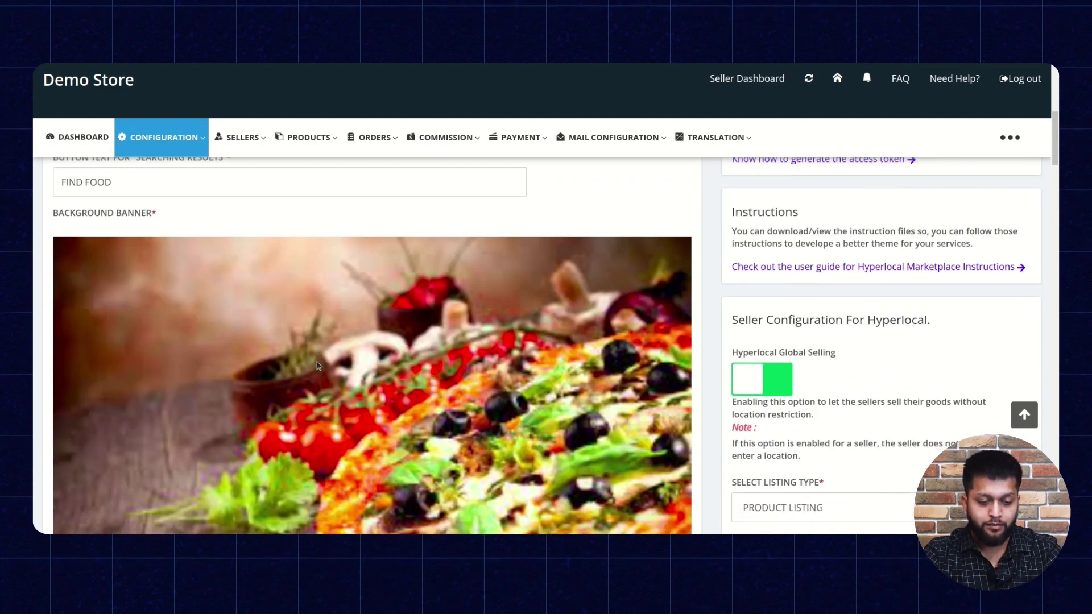
scroll(316, 366, "down", 5)
scroll(317, 366, "up", 3)
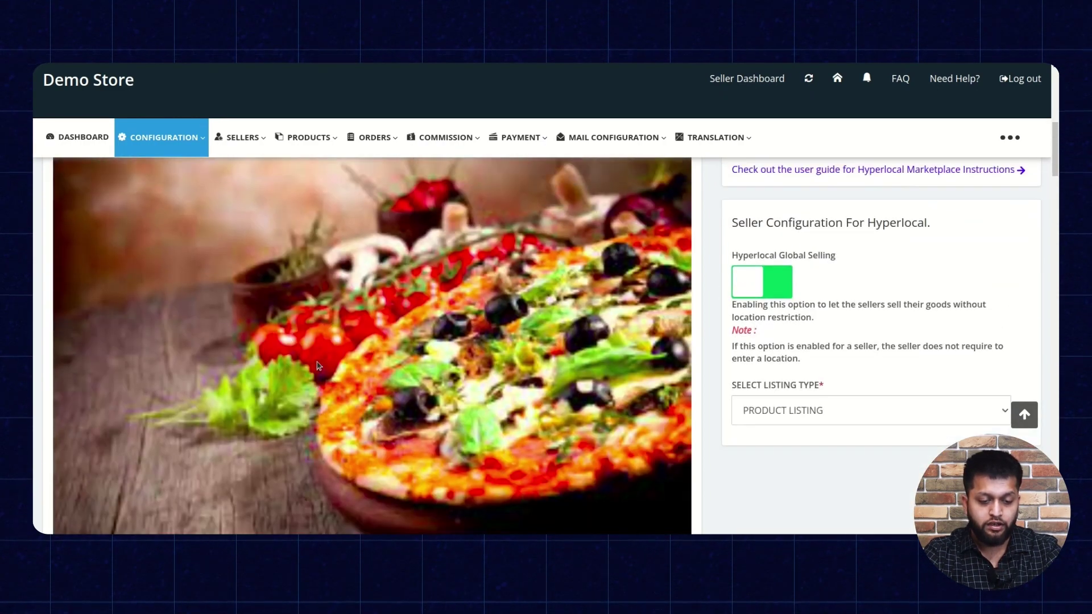
scroll(316, 366, "up", 4)
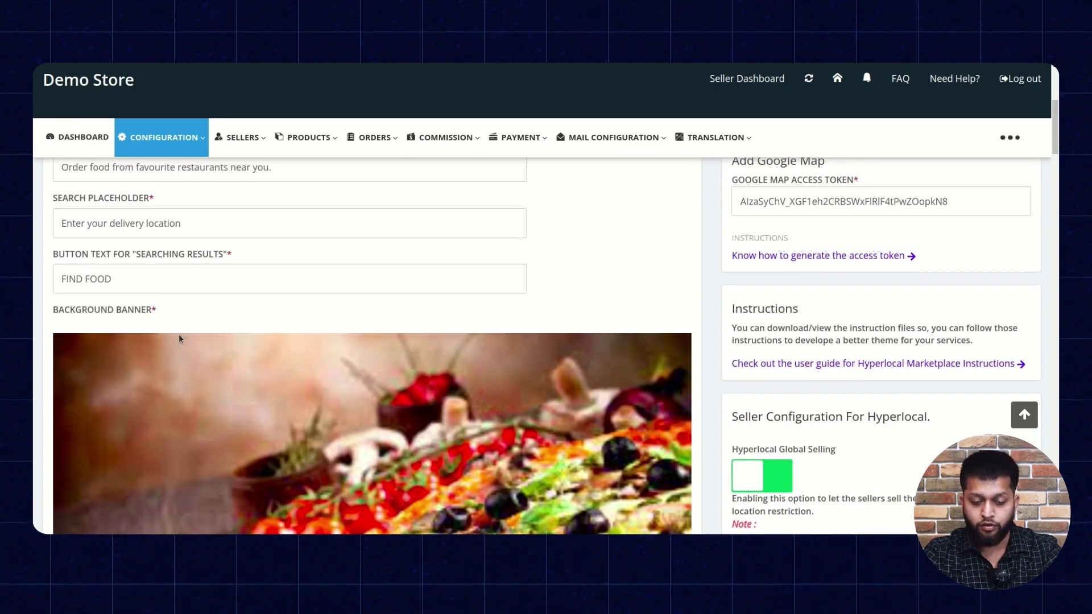
scroll(327, 365, "down", 2)
scroll(327, 364, "down", 2)
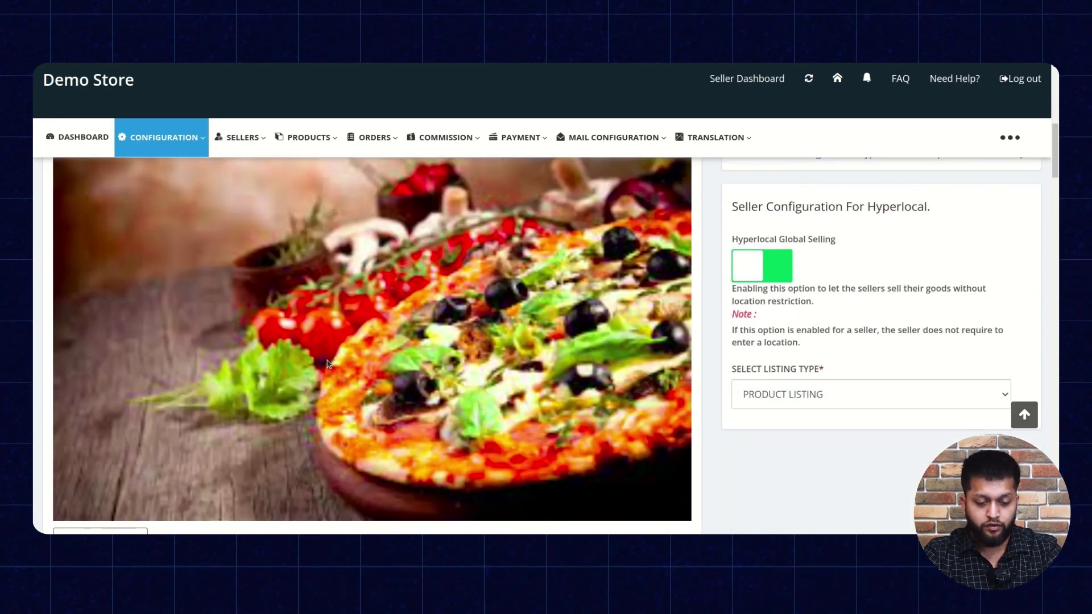
scroll(327, 365, "down", 5)
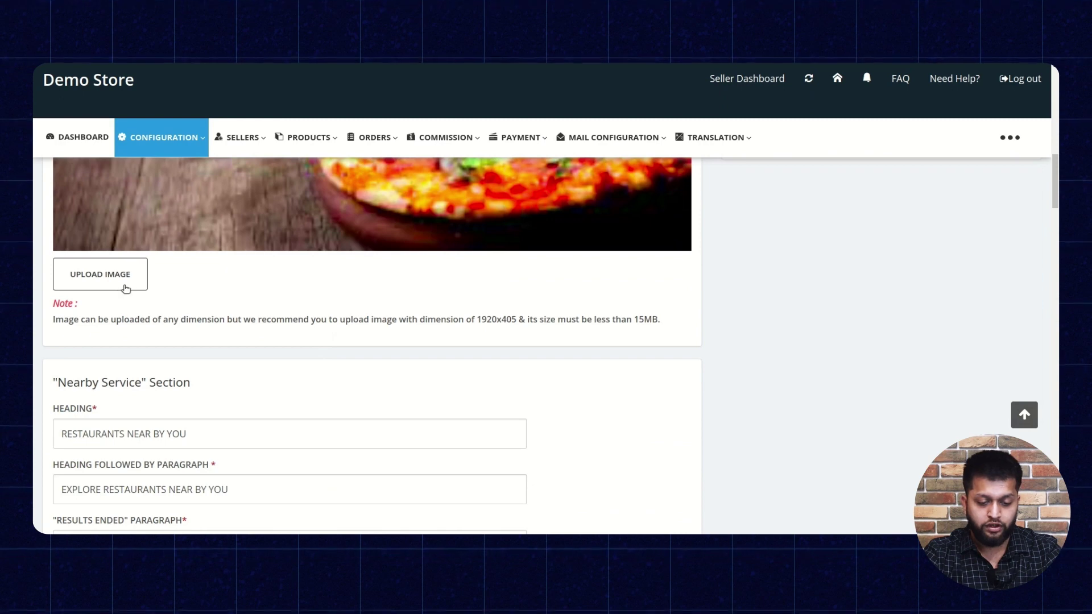
scroll(337, 378, "down", 2)
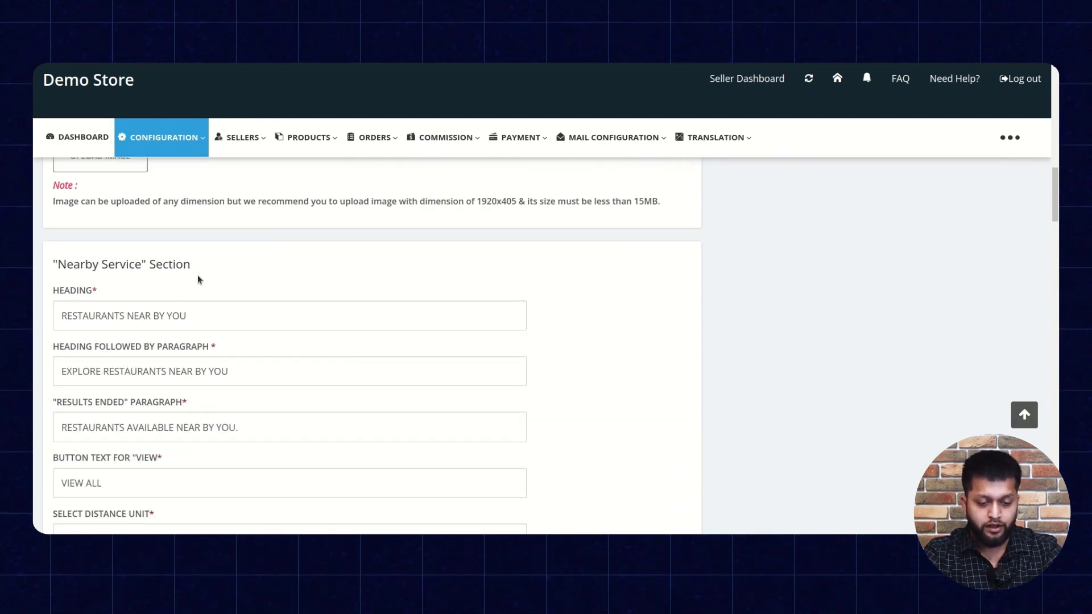
scroll(253, 412, "down", 5)
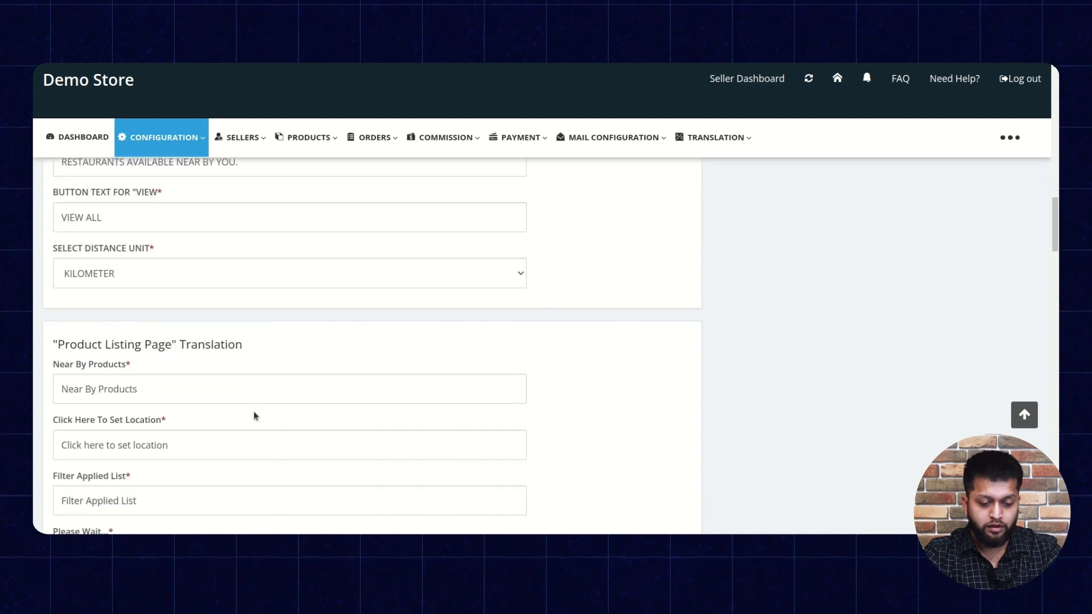
scroll(255, 416, "down", 2)
scroll(253, 417, "down", 1)
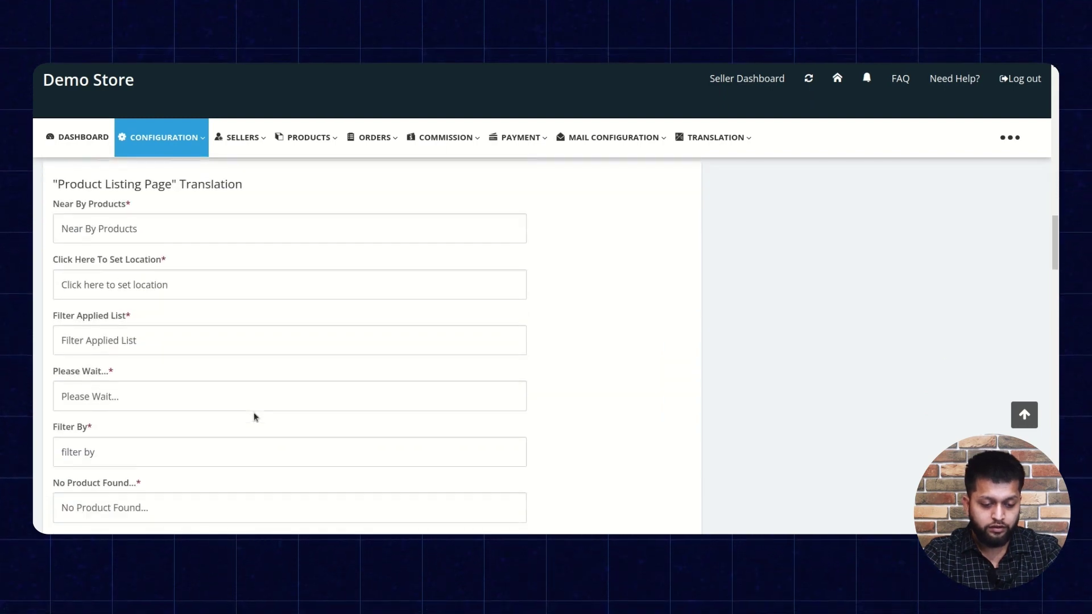
scroll(253, 417, "down", 3)
scroll(253, 416, "down", 1)
scroll(253, 417, "down", 5)
scroll(254, 417, "down", 3)
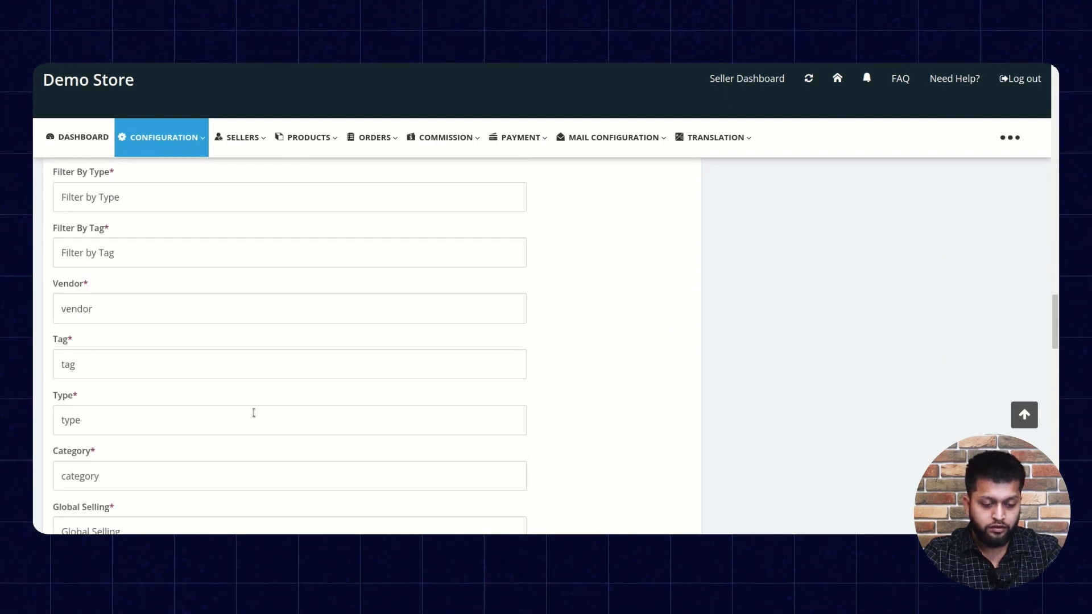
scroll(253, 413, "down", 2)
scroll(254, 413, "down", 5)
scroll(253, 414, "down", 5)
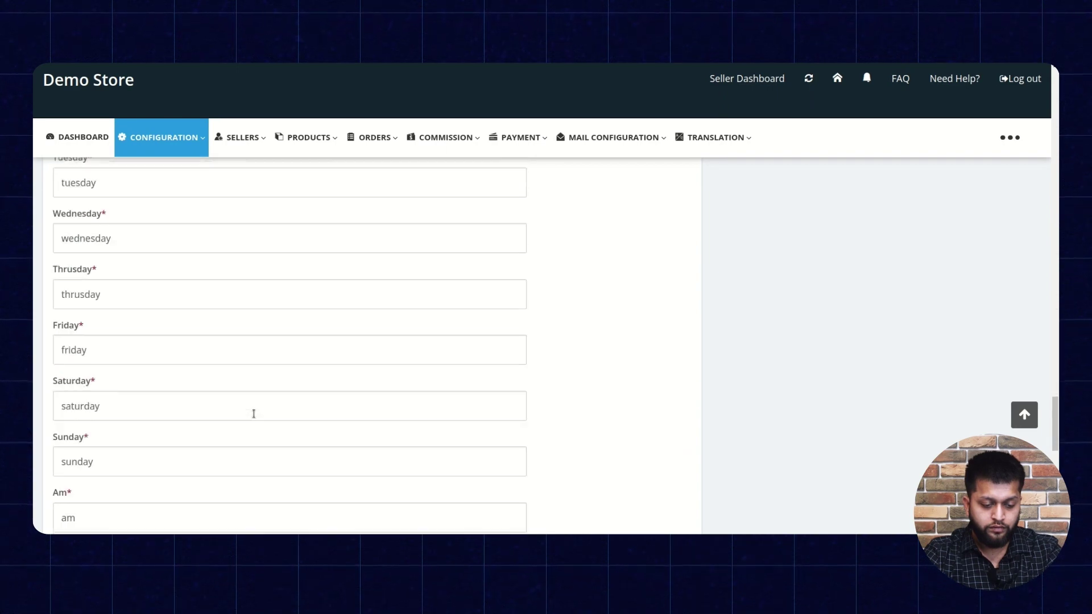
scroll(253, 416, "down", 5)
scroll(255, 418, "down", 5)
scroll(254, 418, "up", 1)
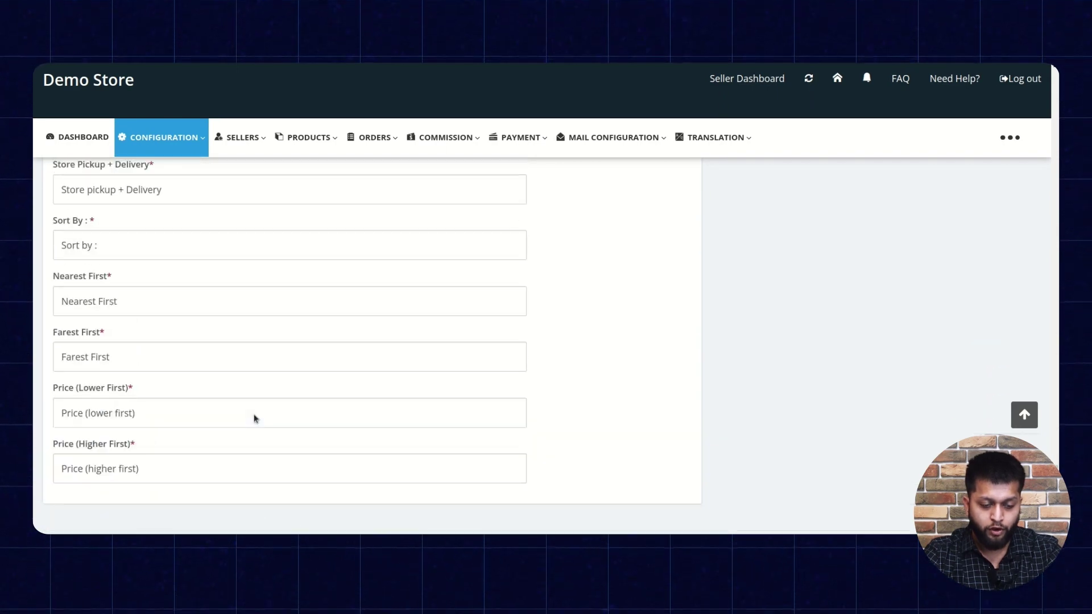
scroll(254, 416, "up", 5)
scroll(254, 416, "up", 5)
scroll(254, 415, "up", 5)
scroll(254, 415, "up", 5)
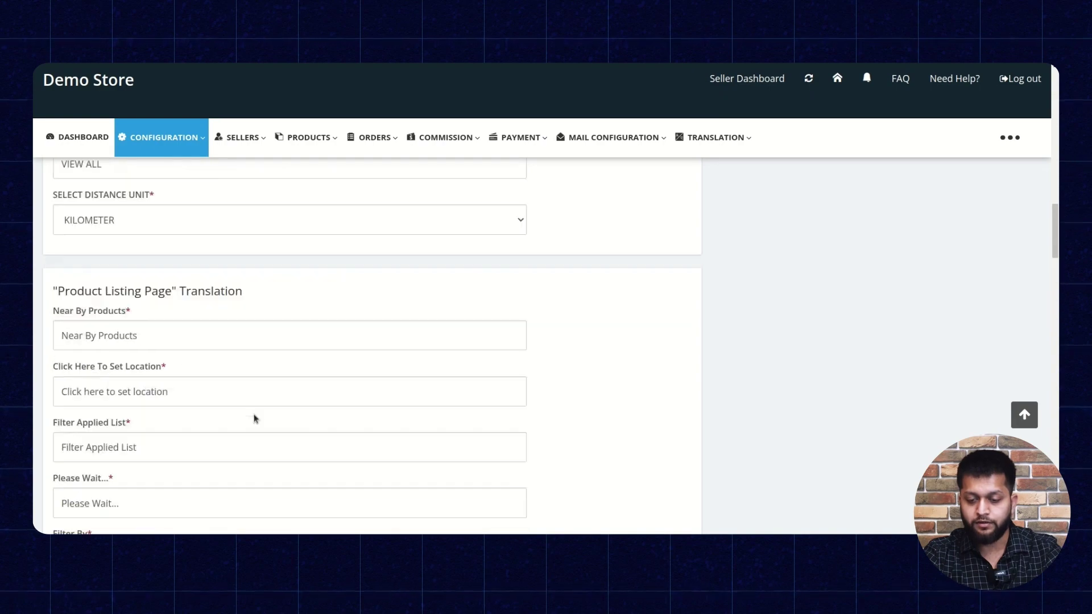
scroll(254, 418, "up", 5)
scroll(254, 418, "up", 5)
scroll(254, 417, "down", 2)
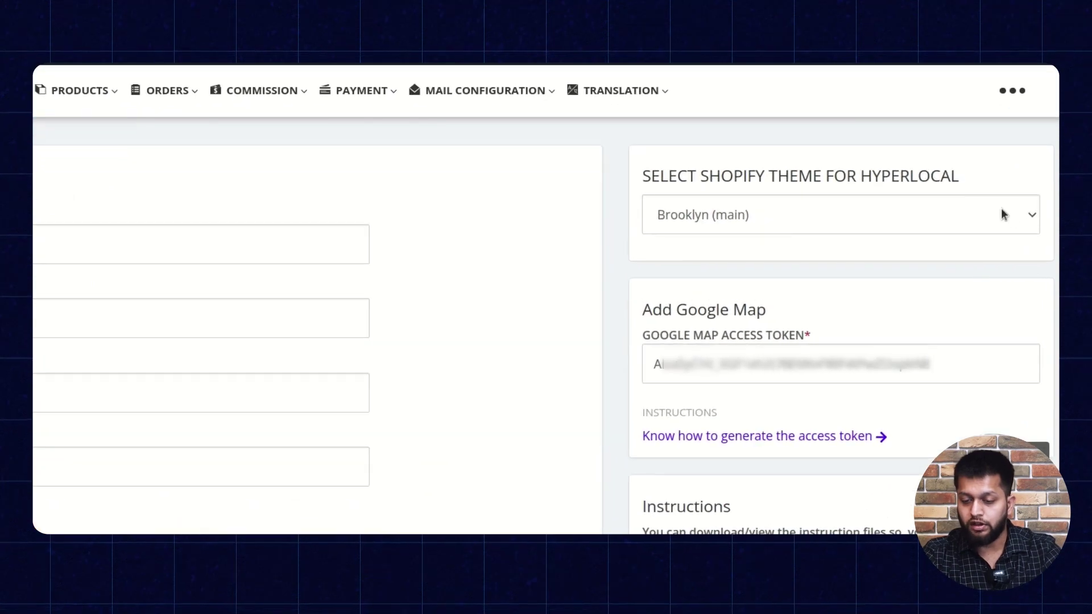
left_click(1008, 234)
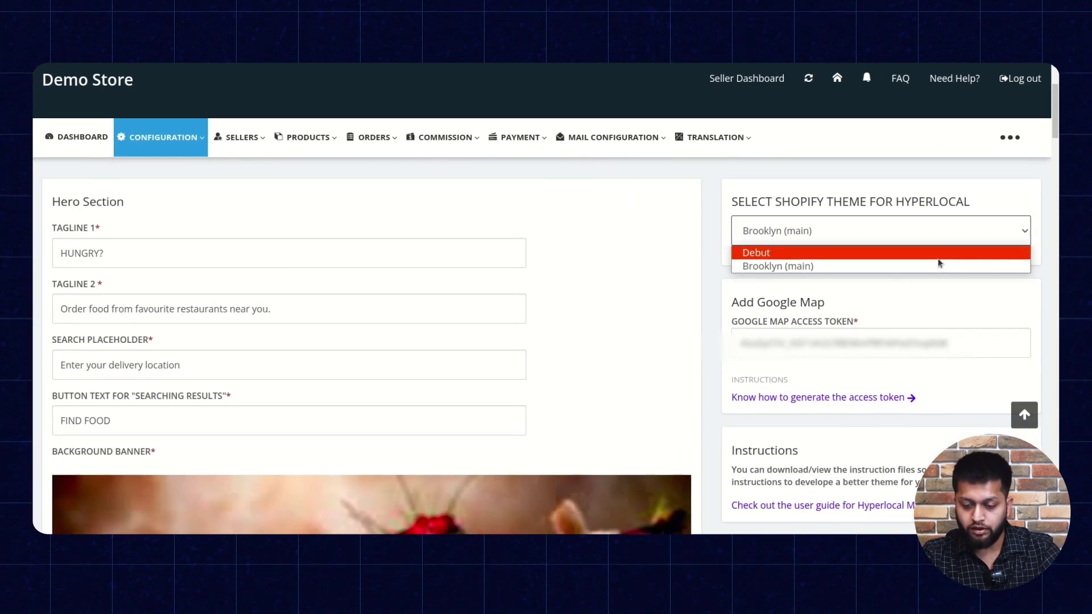
left_click(763, 267)
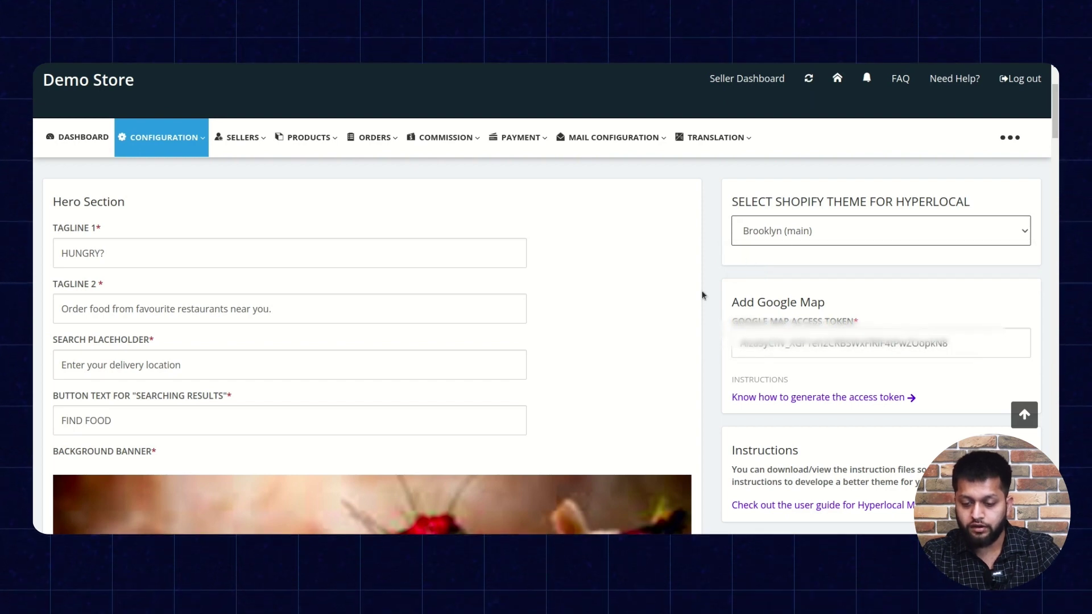
scroll(702, 295, "down", 2)
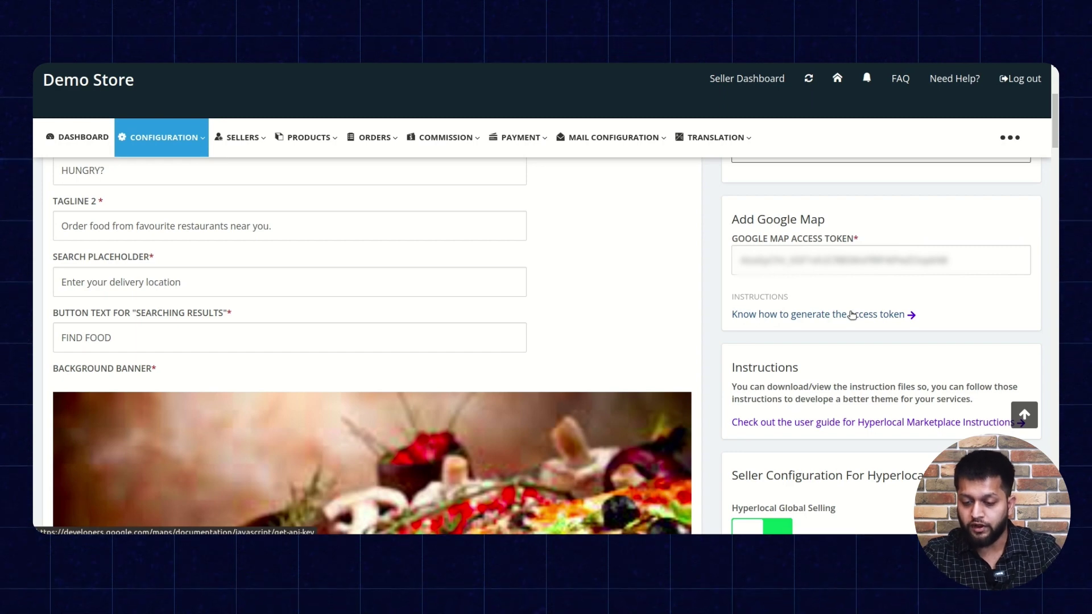
scroll(932, 317, "down", 1)
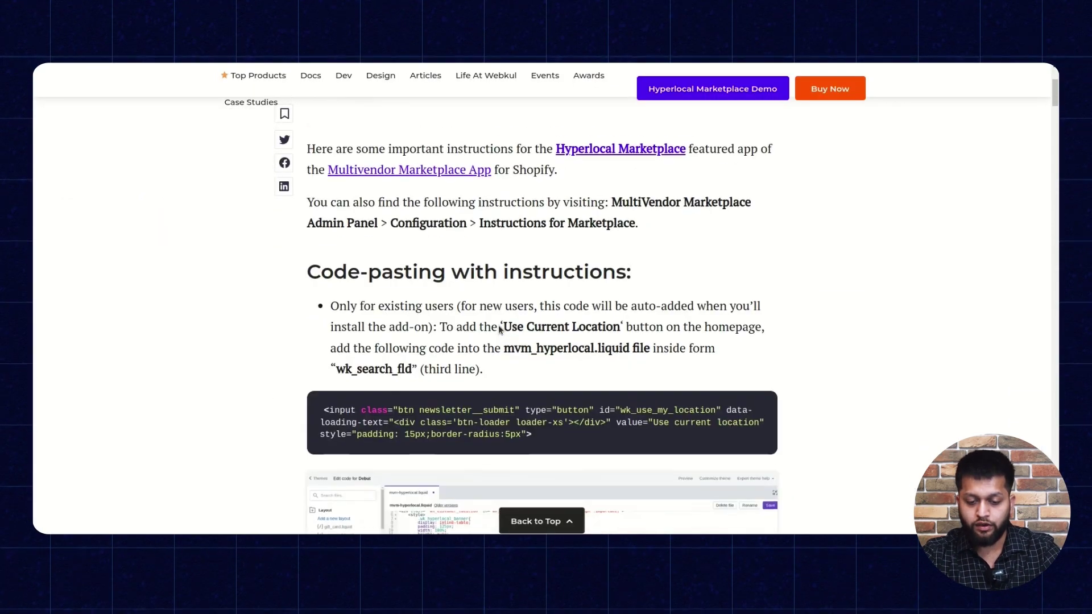
scroll(499, 329, "up", 3)
Close the Hyperlocal Marketplace blog article to get back to Hyperlocal Configuration
key("ctrl+w")
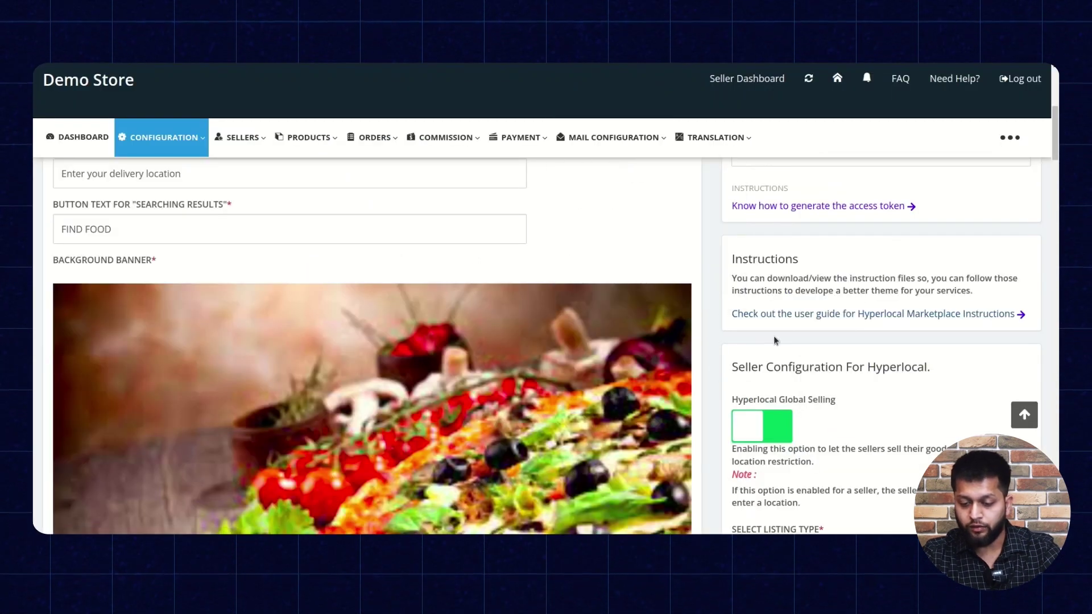
scroll(845, 317, "down", 2)
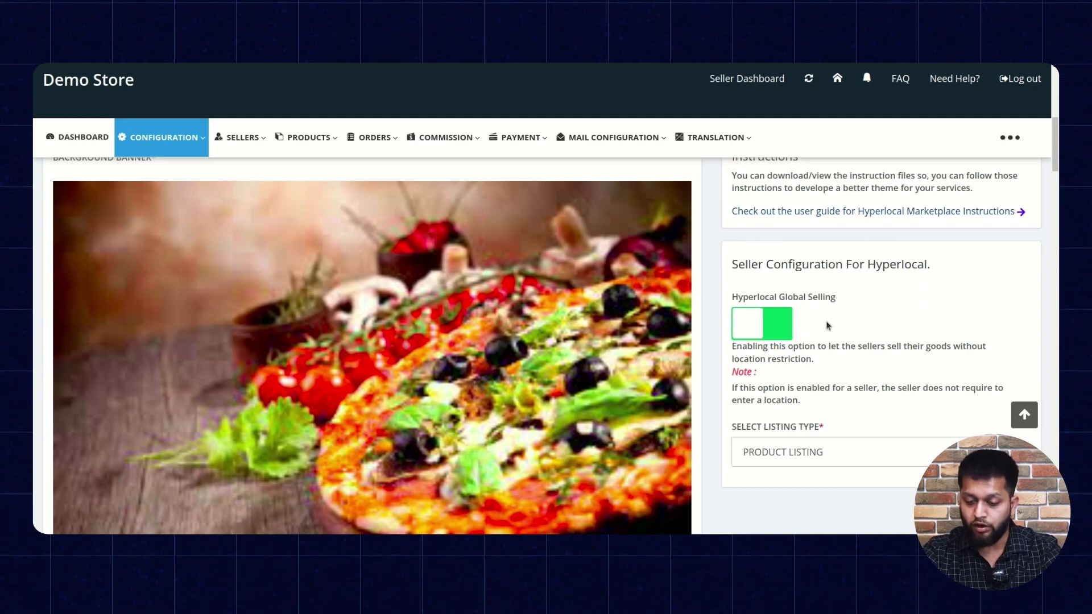
scroll(826, 325, "down", 1)
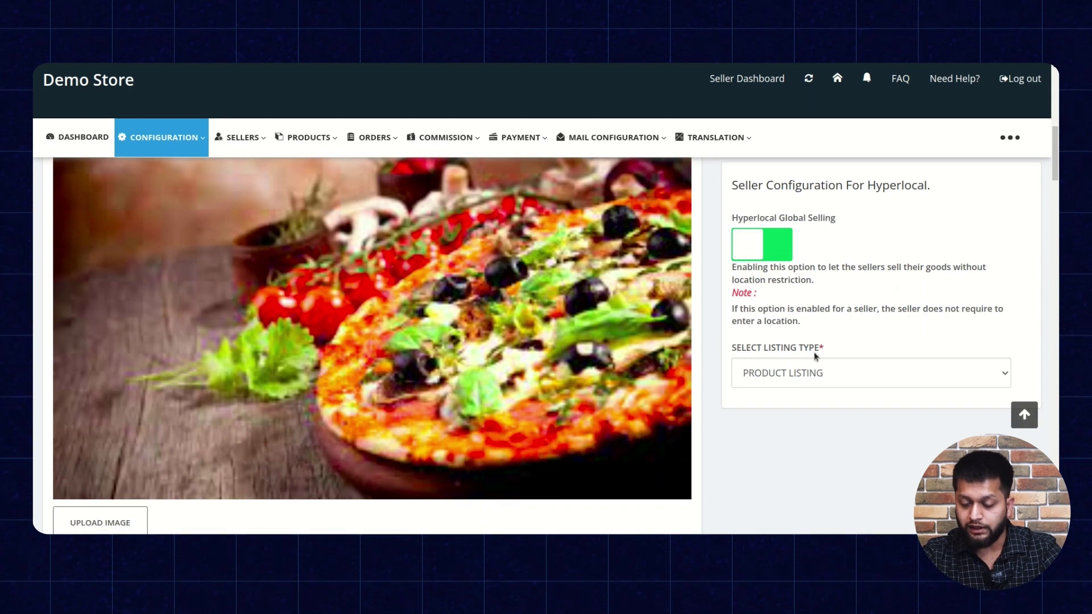
left_click(897, 372)
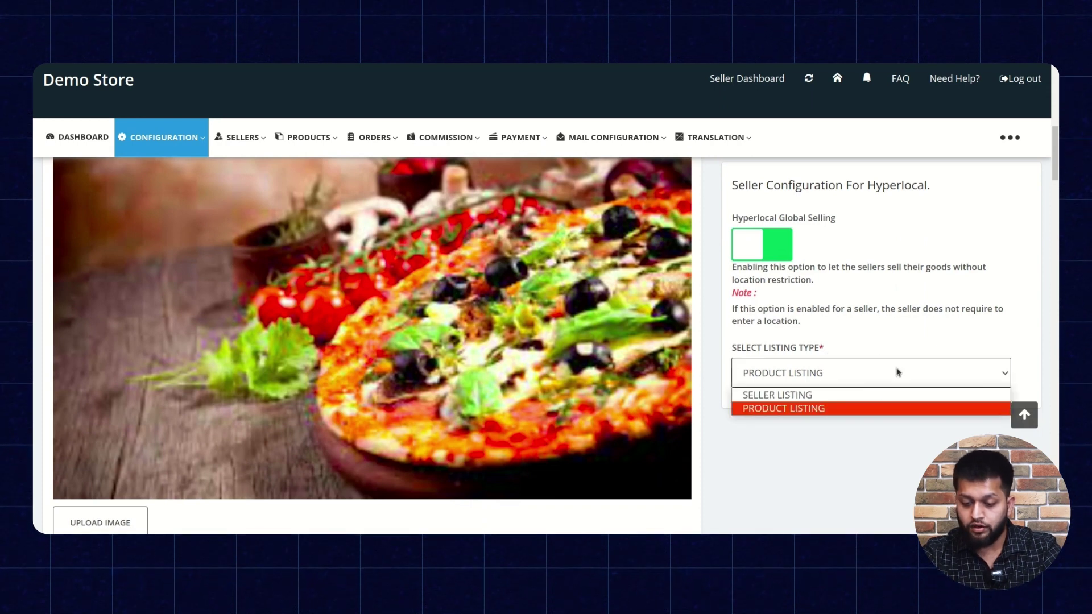
left_click(858, 396)
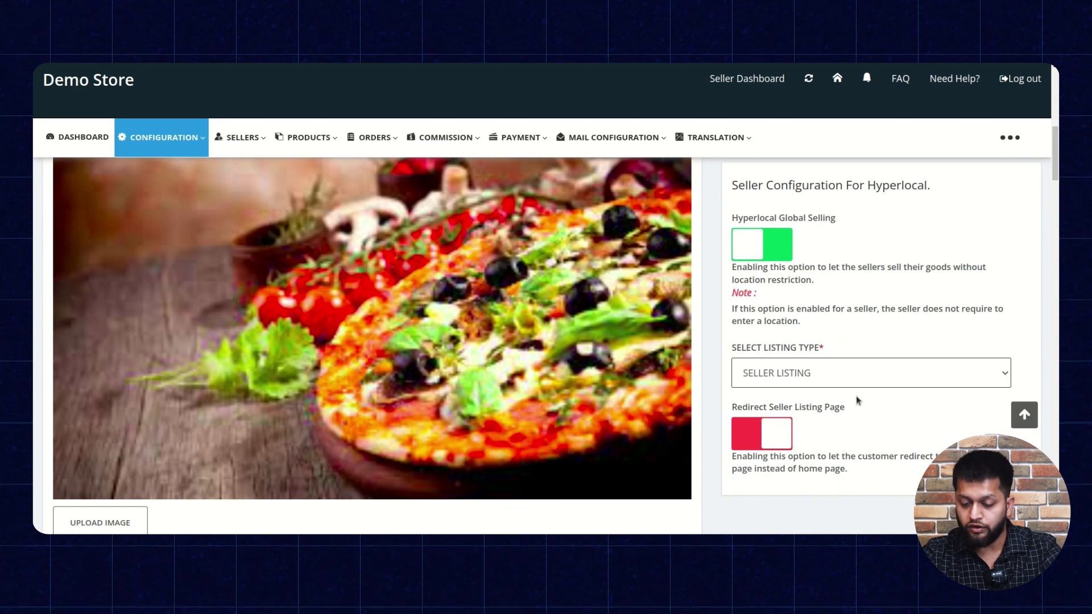
scroll(857, 401, "down", 2)
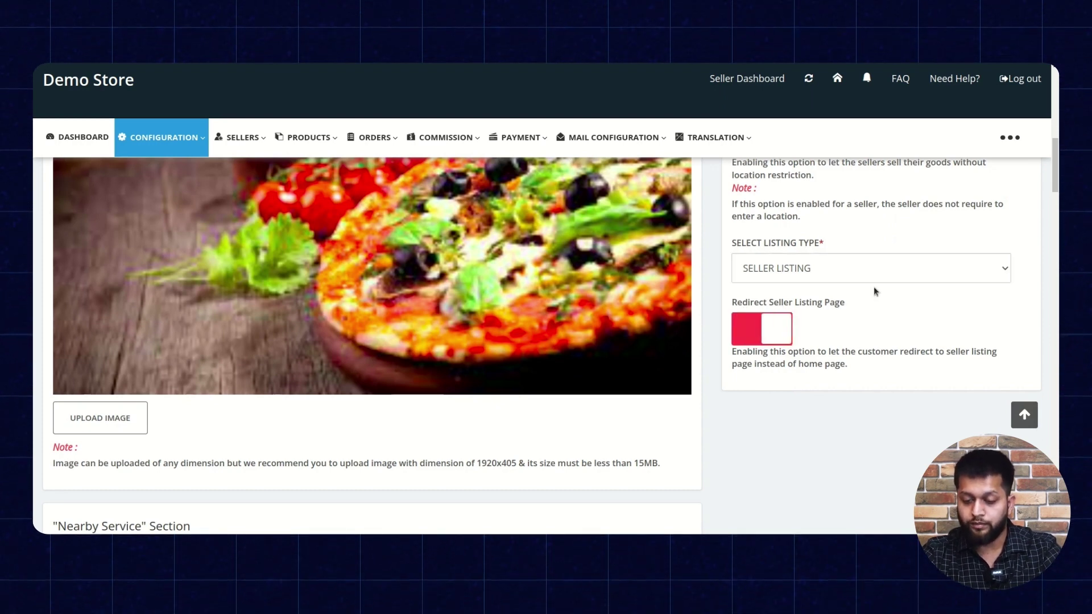
left_click(896, 282)
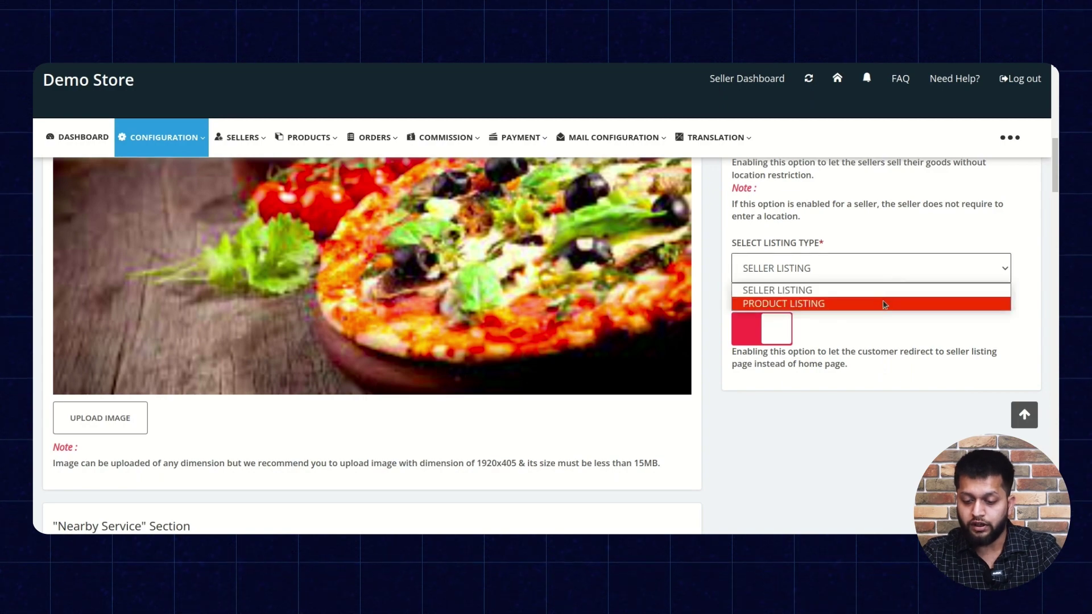
left_click(883, 303)
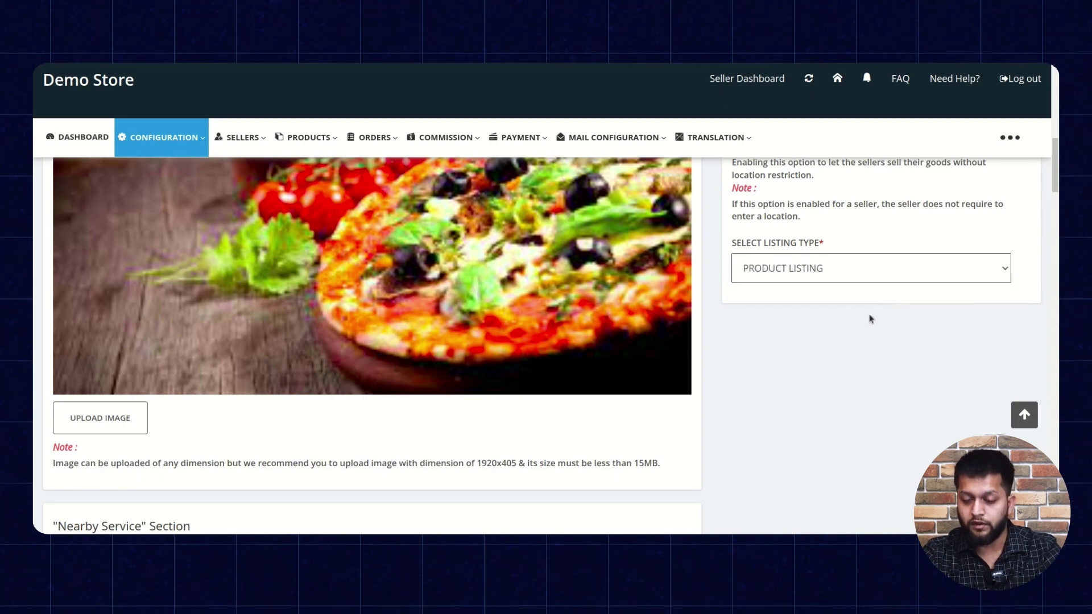
scroll(871, 318, "up", 2)
scroll(871, 318, "up", 1)
scroll(871, 319, "up", 2)
scroll(870, 318, "up", 2)
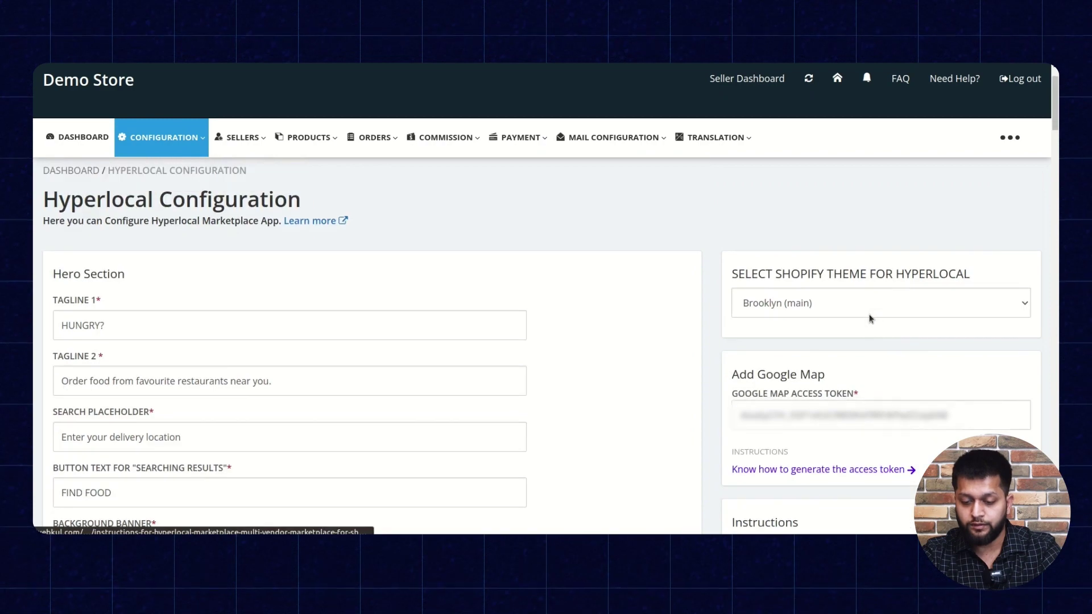
scroll(684, 402, "down", 4)
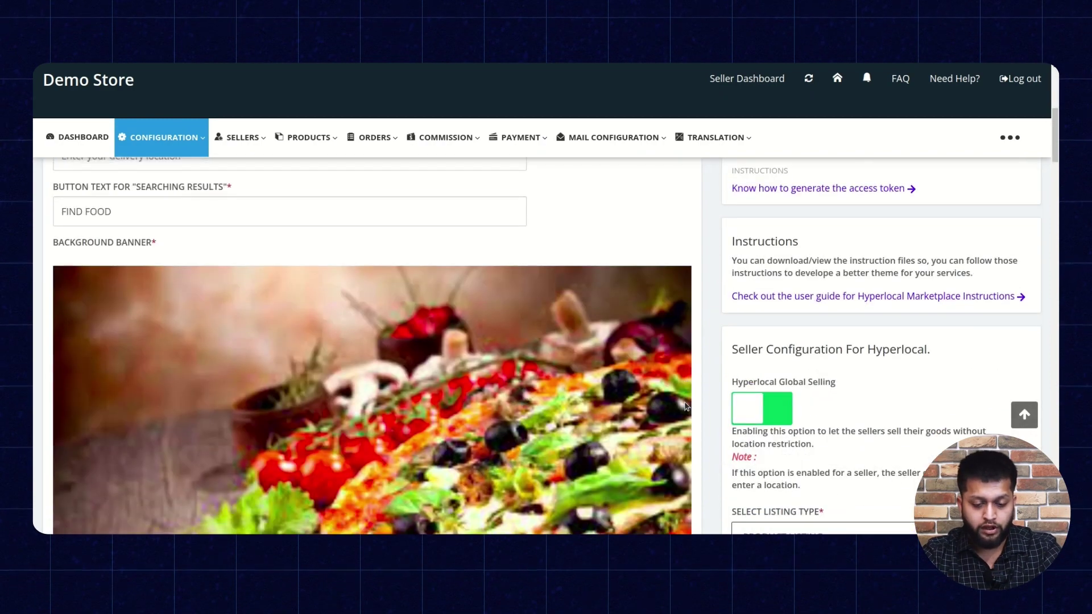
scroll(685, 402, "down", 3)
scroll(684, 402, "down", 2)
scroll(749, 362, "up", 2)
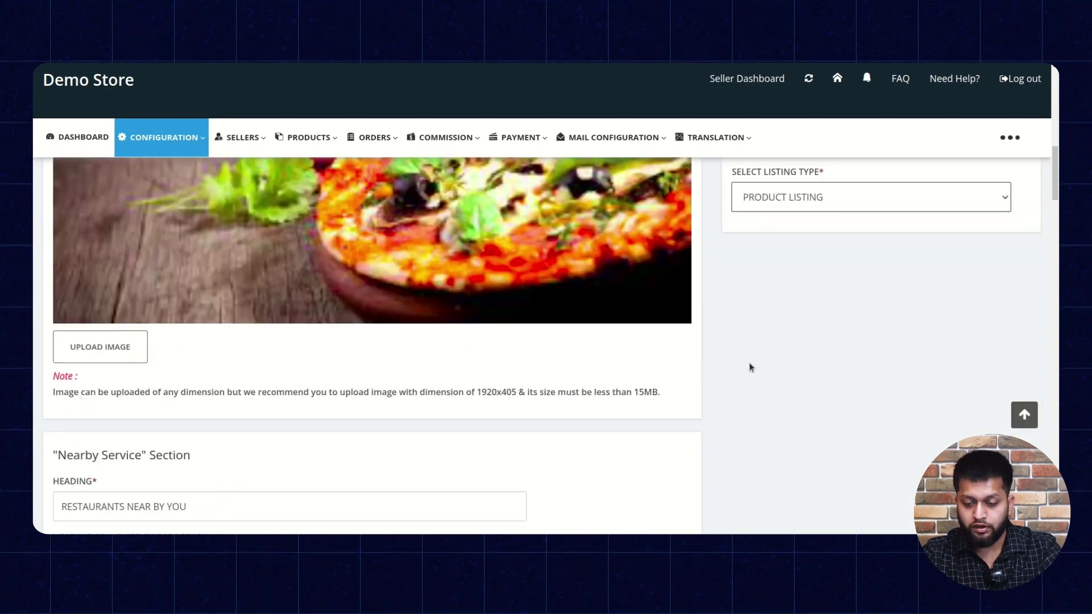
scroll(749, 363, "up", 2)
scroll(750, 366, "up", 2)
scroll(749, 365, "up", 3)
scroll(750, 366, "up", 1)
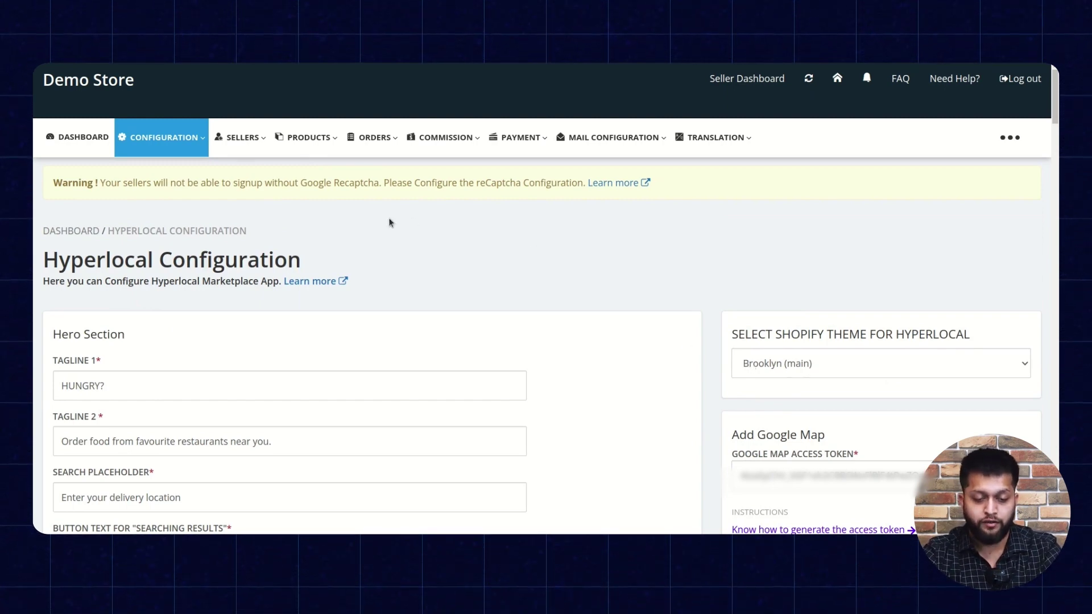
left_click(256, 147)
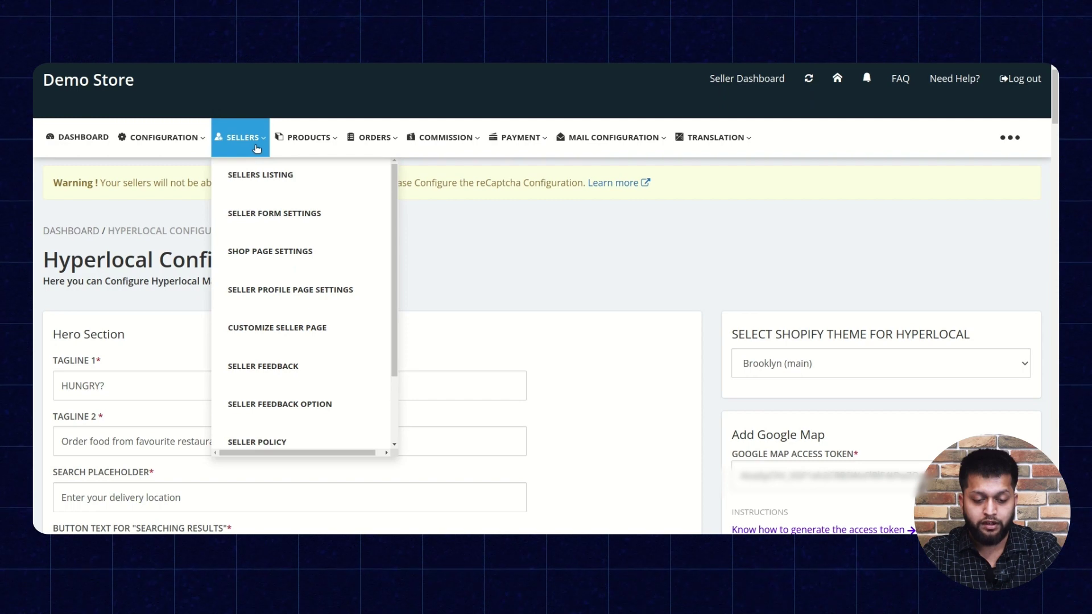
left_click(262, 174)
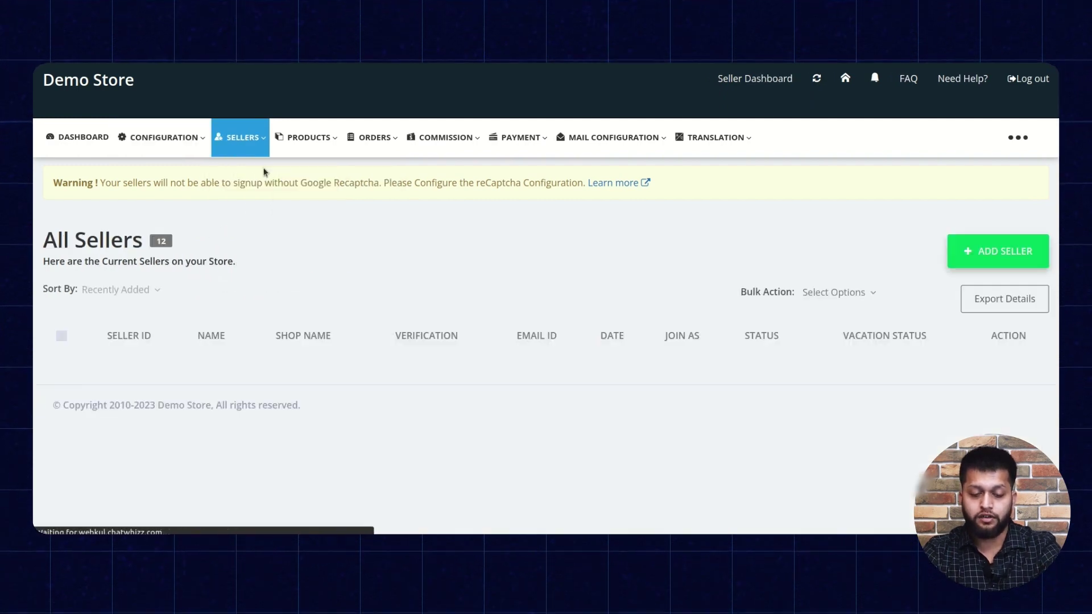
scroll(476, 235, "down", 1)
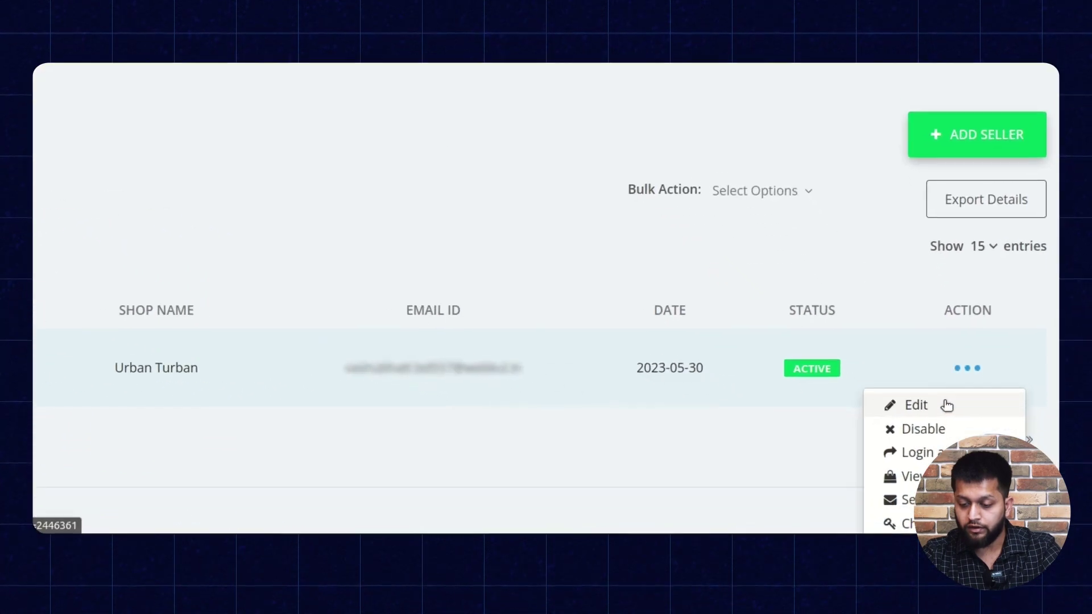
left_click(964, 444)
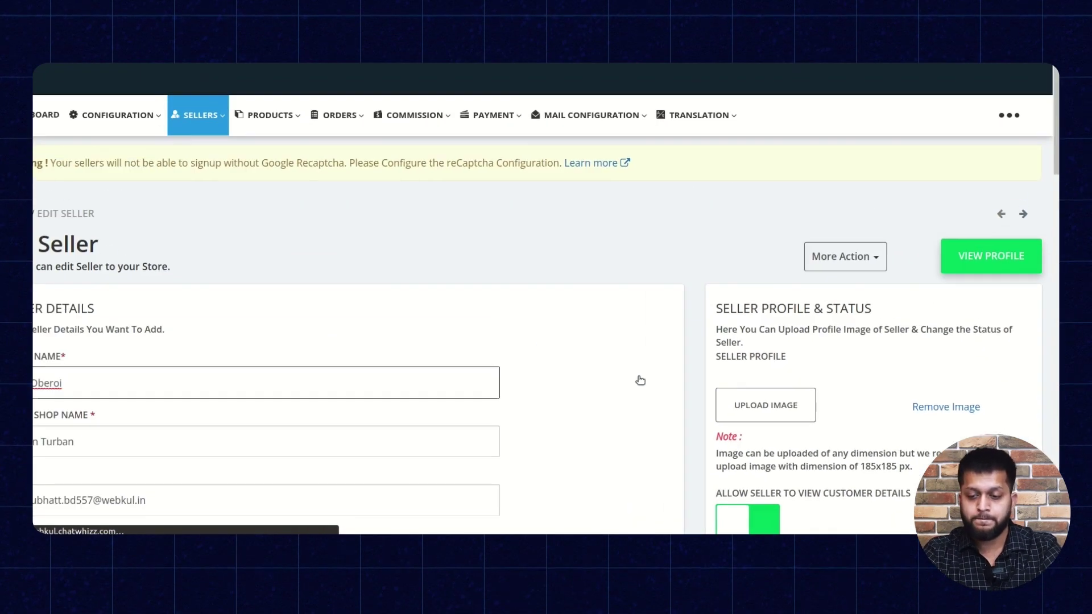
scroll(660, 389, "down", 3)
scroll(659, 389, "up", 3)
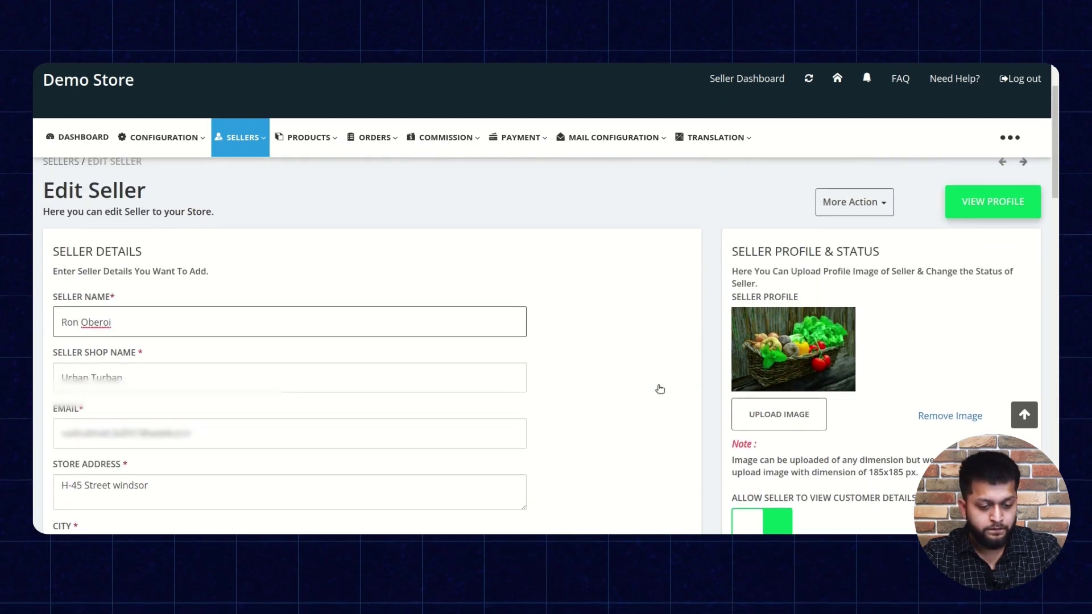
scroll(660, 390, "down", 1)
scroll(660, 390, "down", 3)
scroll(660, 390, "down", 2)
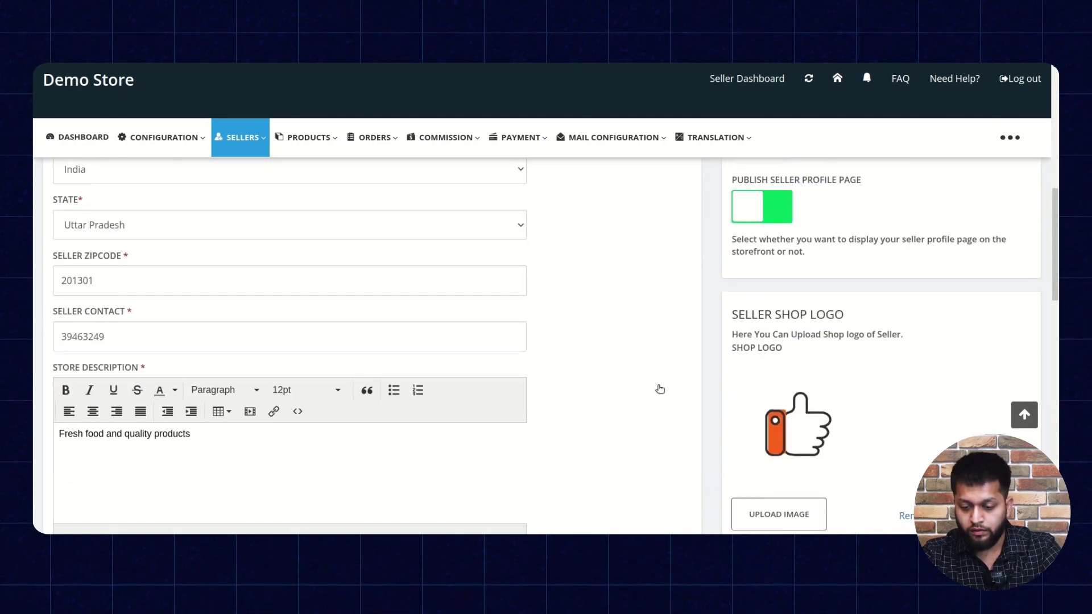
scroll(660, 390, "down", 3)
scroll(659, 389, "down", 3)
scroll(659, 389, "down", 2)
scroll(659, 389, "down", 3)
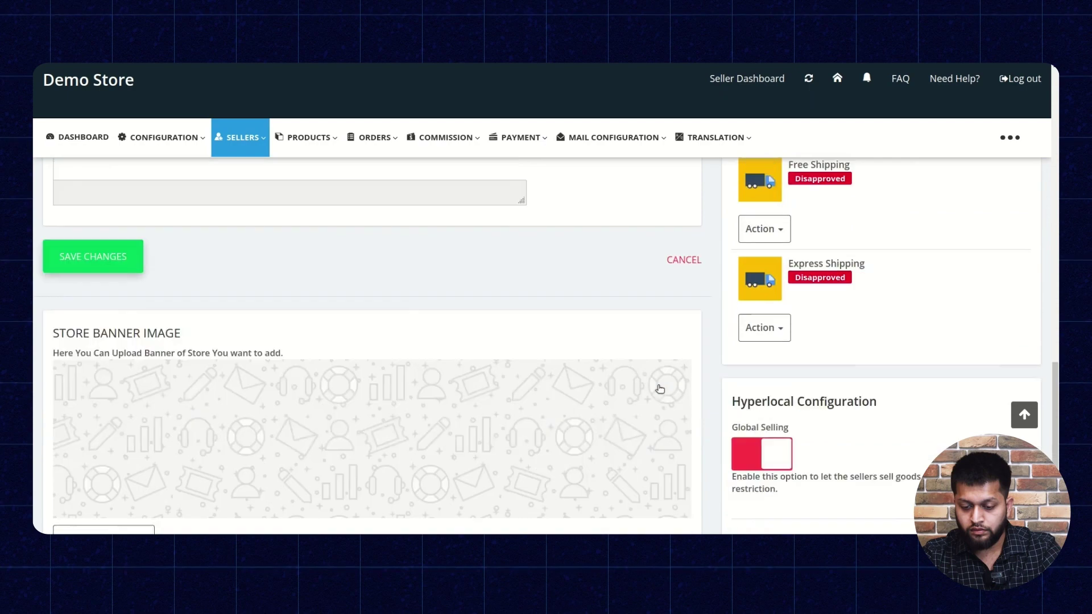
scroll(659, 389, "down", 2)
scroll(660, 389, "down", 1)
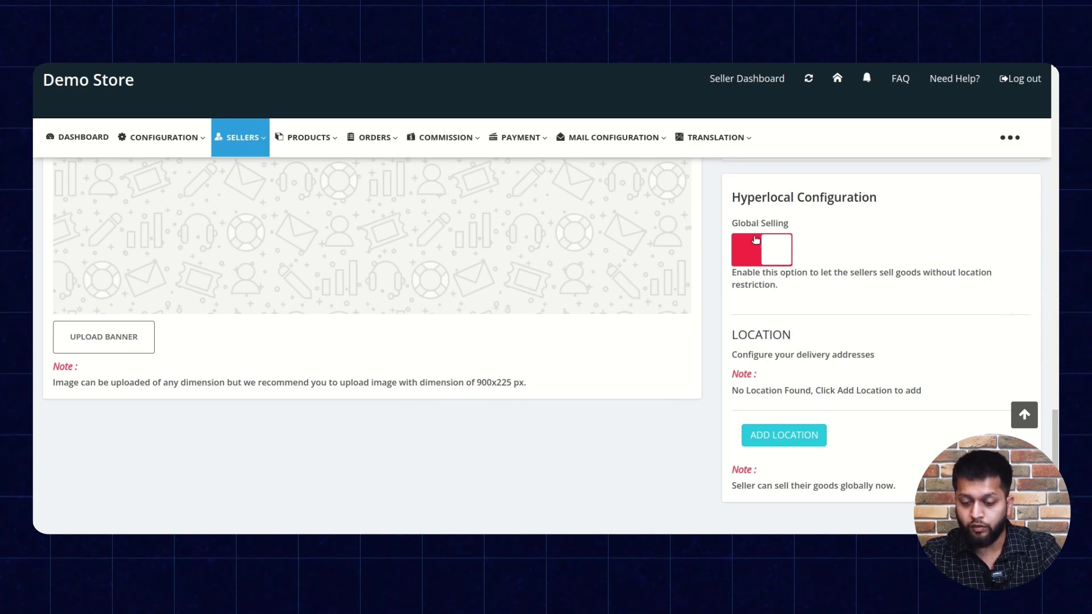
left_click(763, 253)
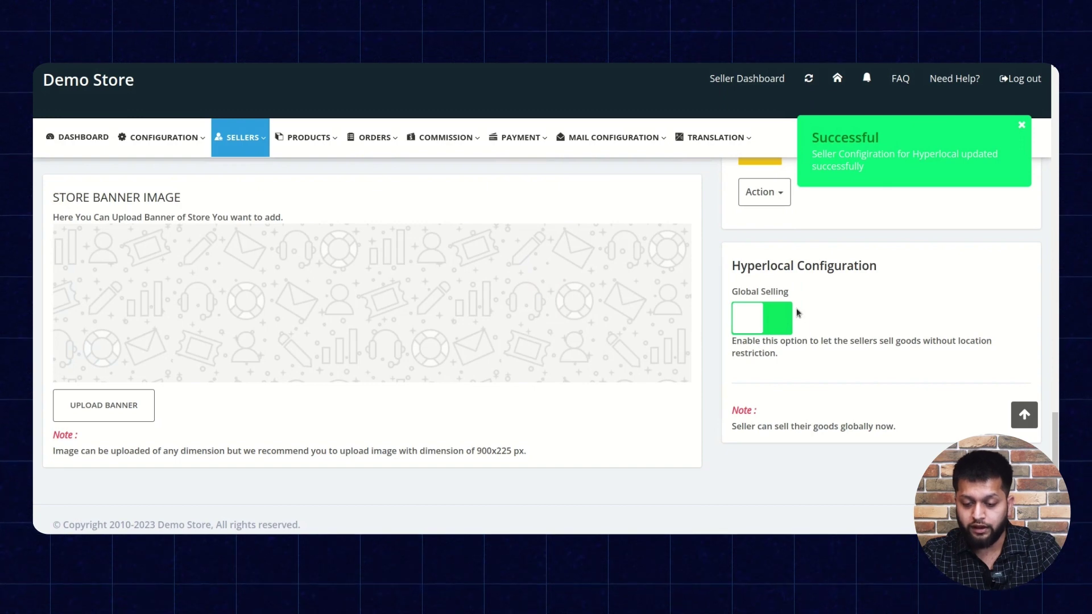
left_click(755, 322)
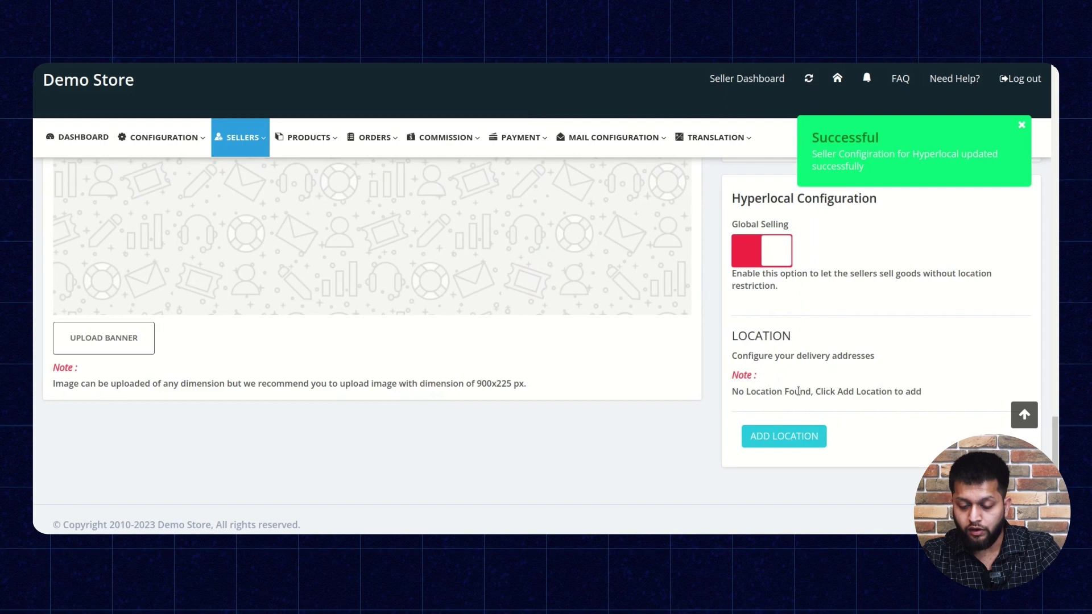
Open Urban Turban's Add Location form, check Maximum Delivery Distance, and close it unsaved
left_click(793, 440)
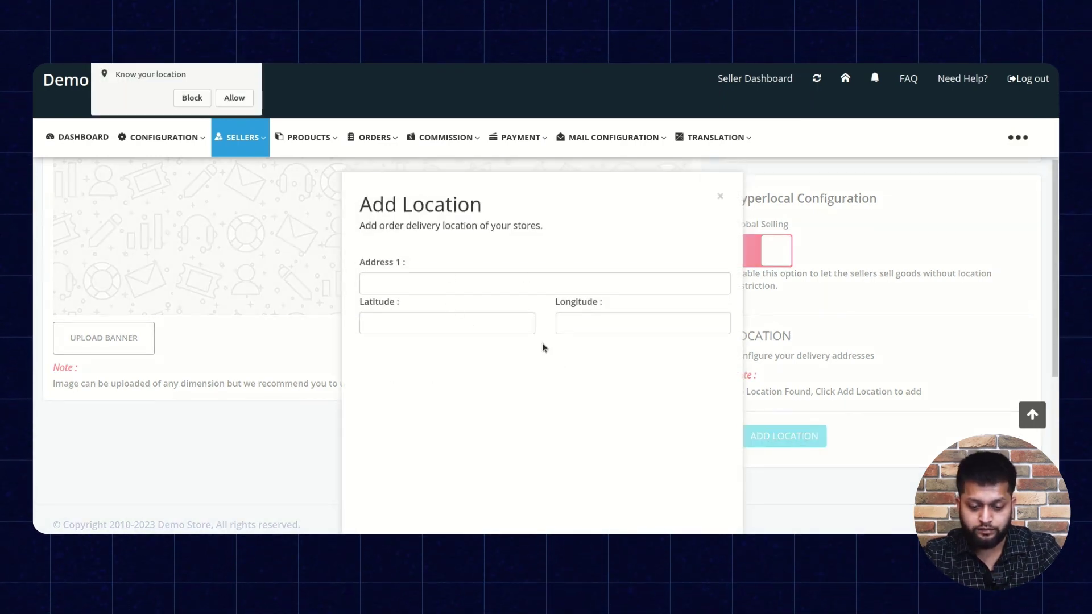
scroll(542, 347, "down", 5)
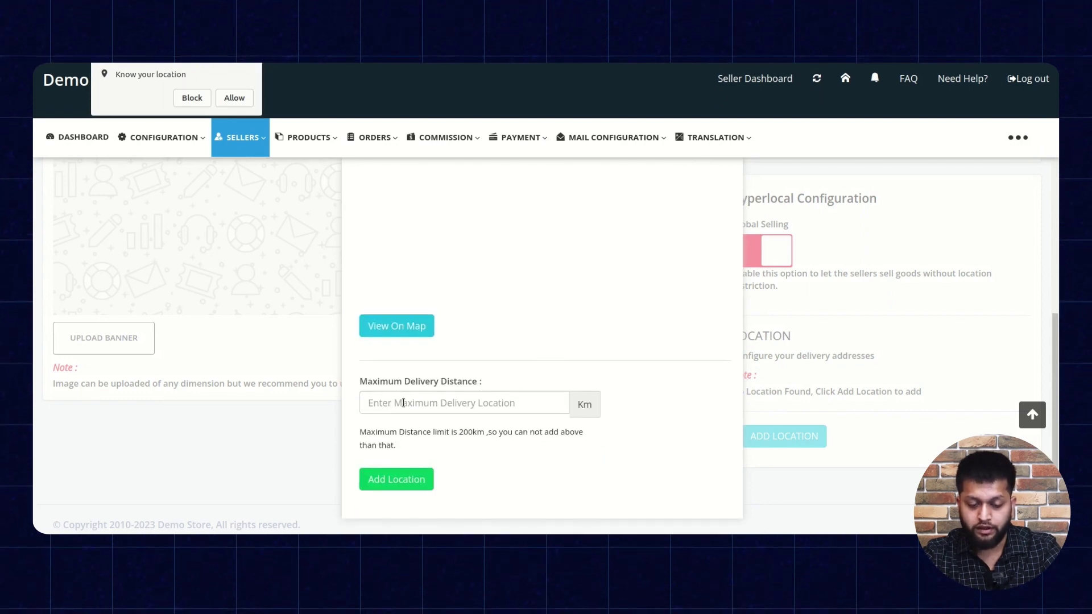
left_click(399, 403)
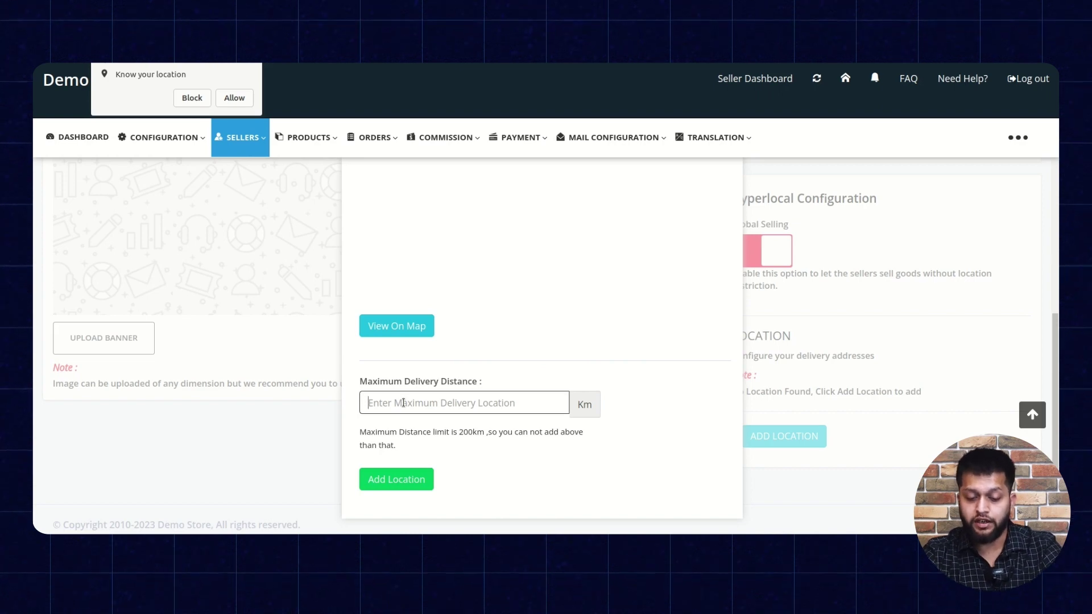
scroll(539, 406, "up", 5)
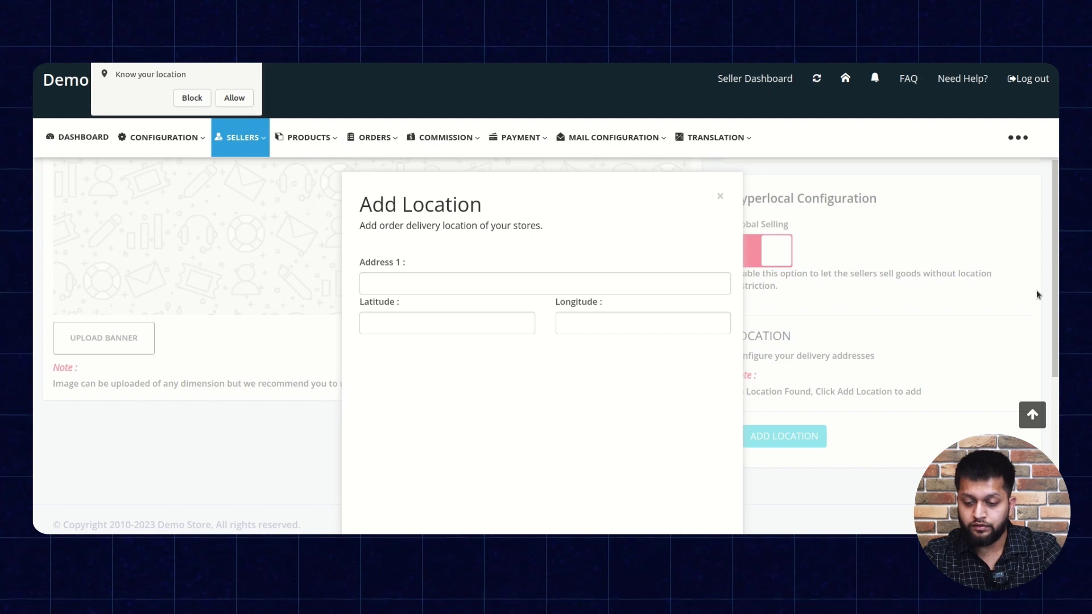
scroll(802, 315, "down", 5)
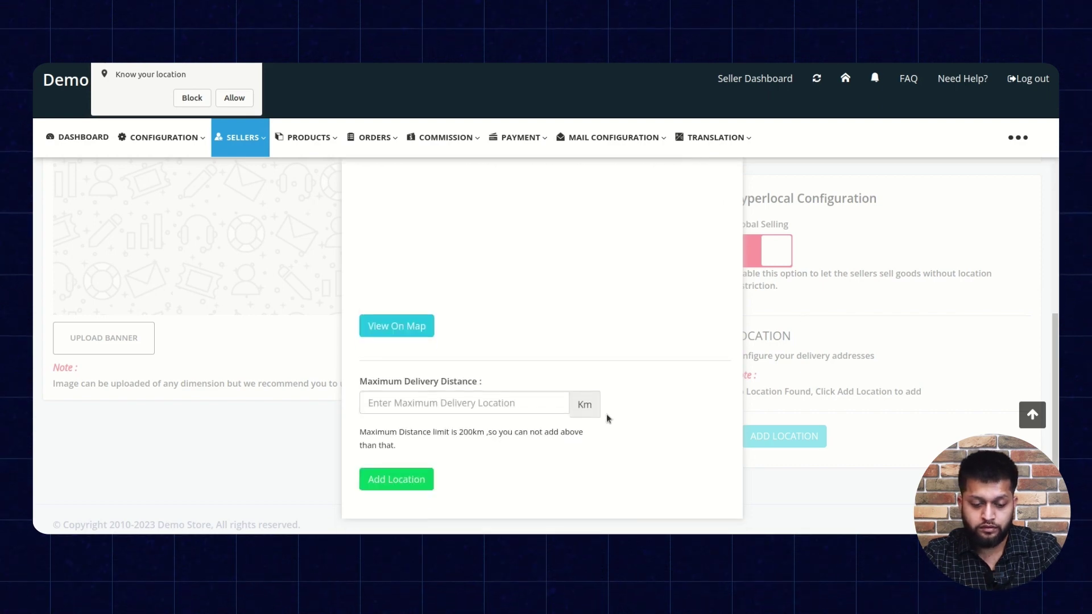
scroll(436, 364, "up", 5)
left_click_drag(436, 364, 699, 170)
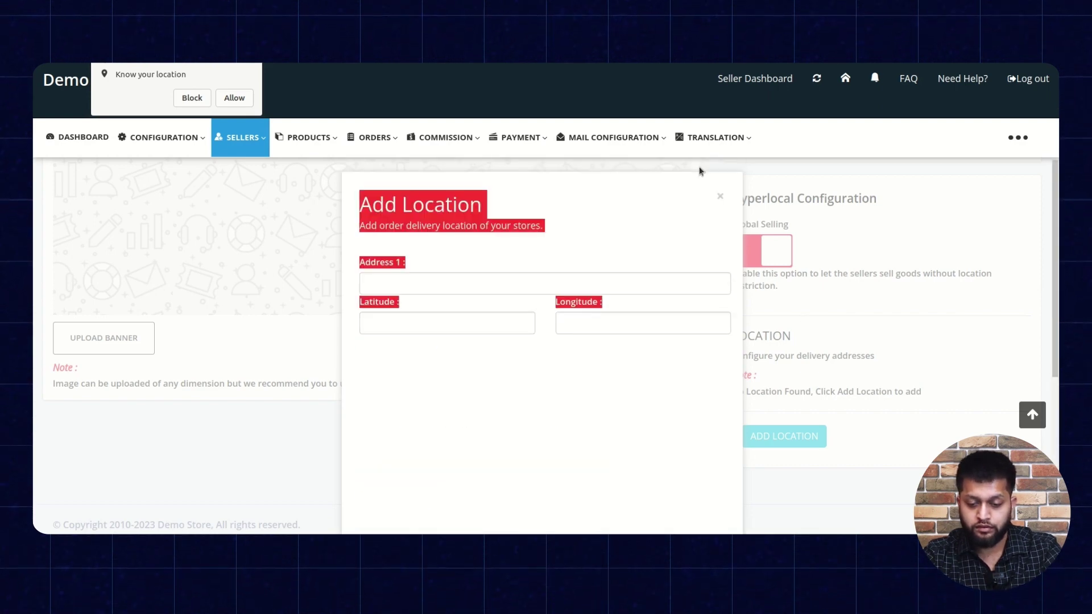
left_click(721, 200)
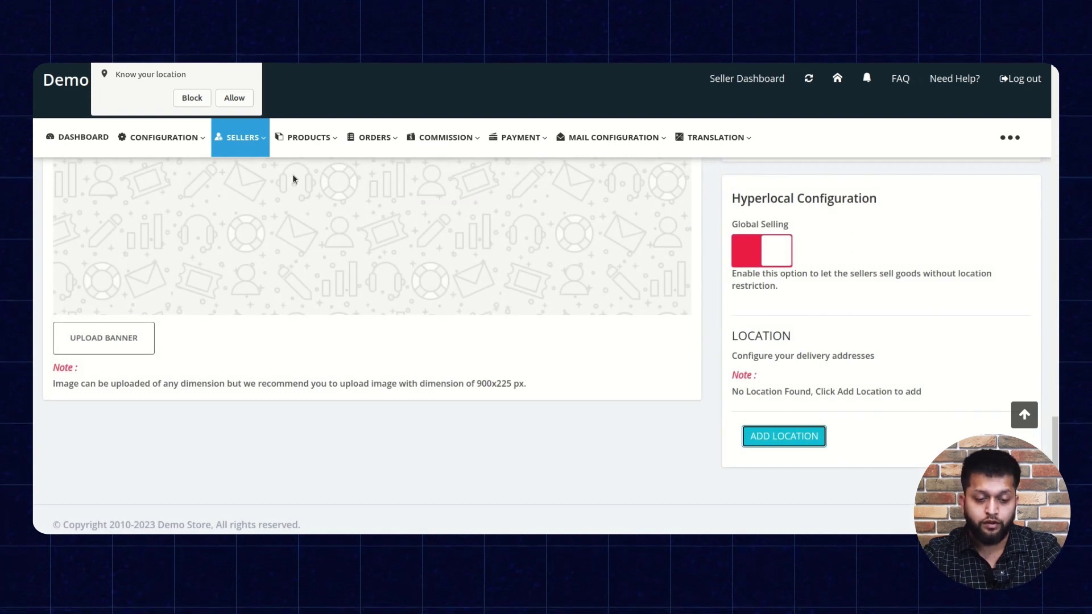
mouse_move(241, 138)
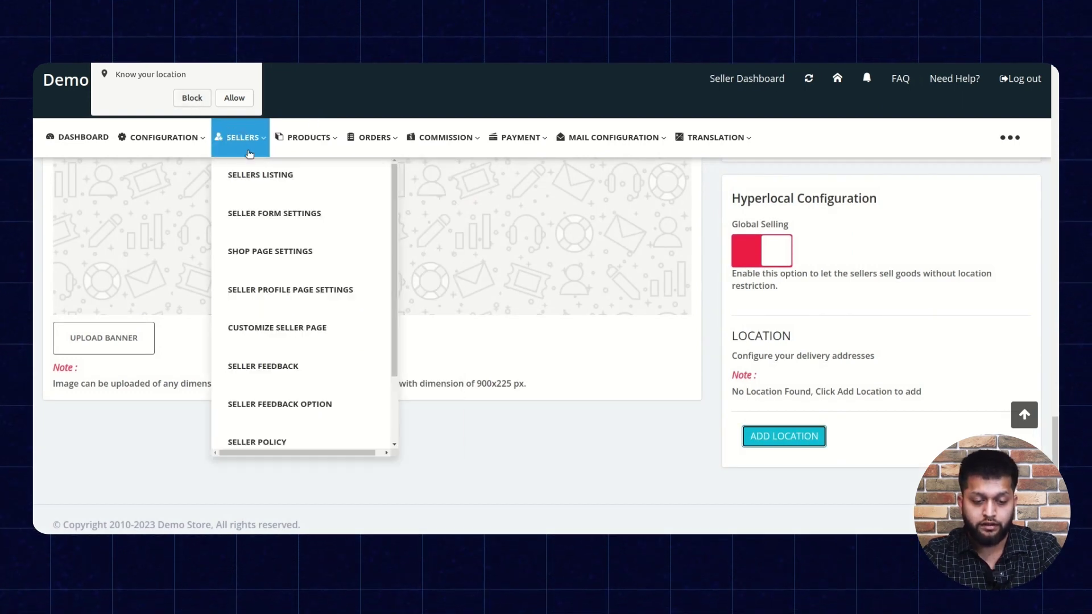
Use Login As Seller on Urban Turban's row to reach its seller dashboard
left_click(253, 173)
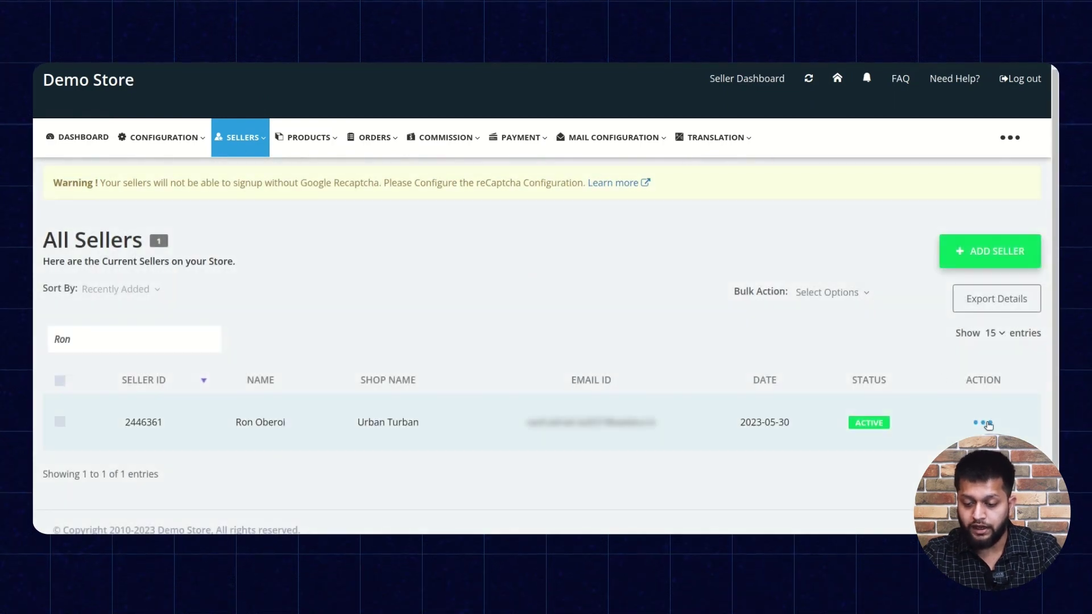
left_click(984, 422)
scroll(987, 425, "down", 1)
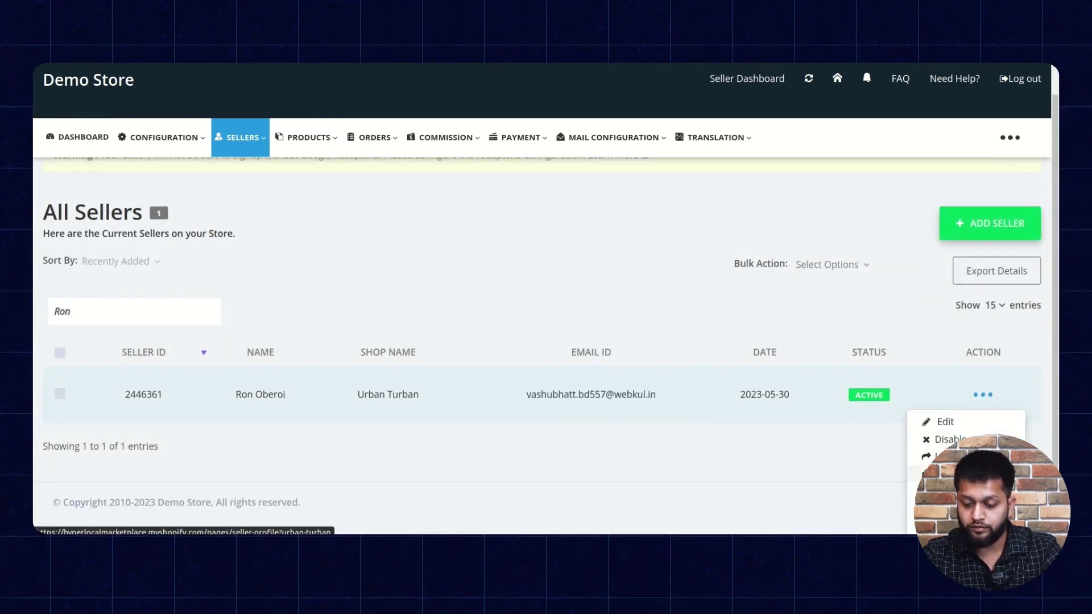
left_click(947, 457)
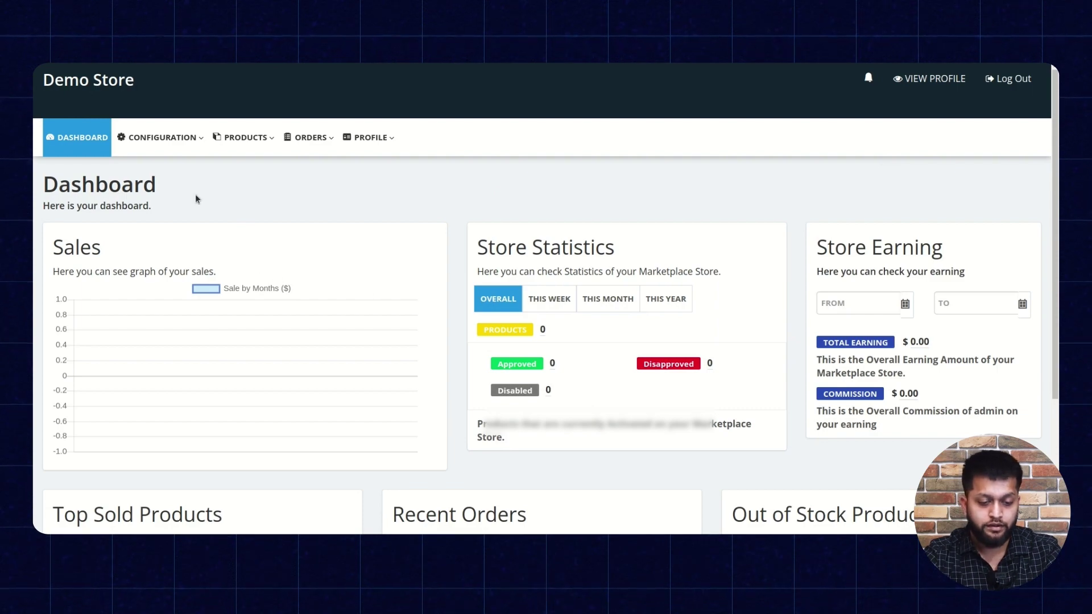
Go to the seller's Profile > My Account page with an empty Add Location form
left_click(182, 141)
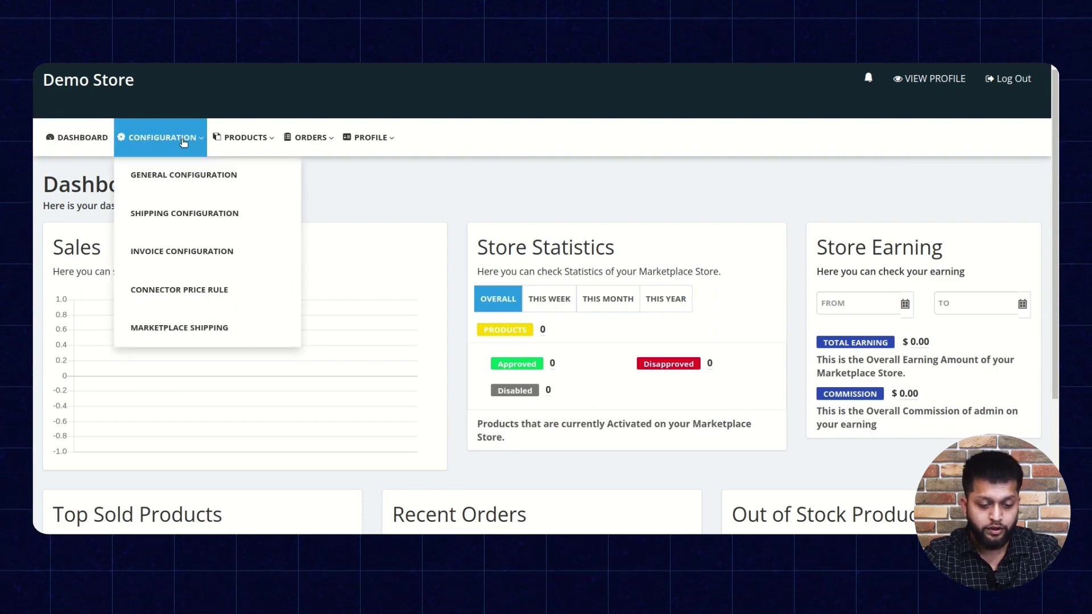
left_click(311, 138)
left_click(370, 137)
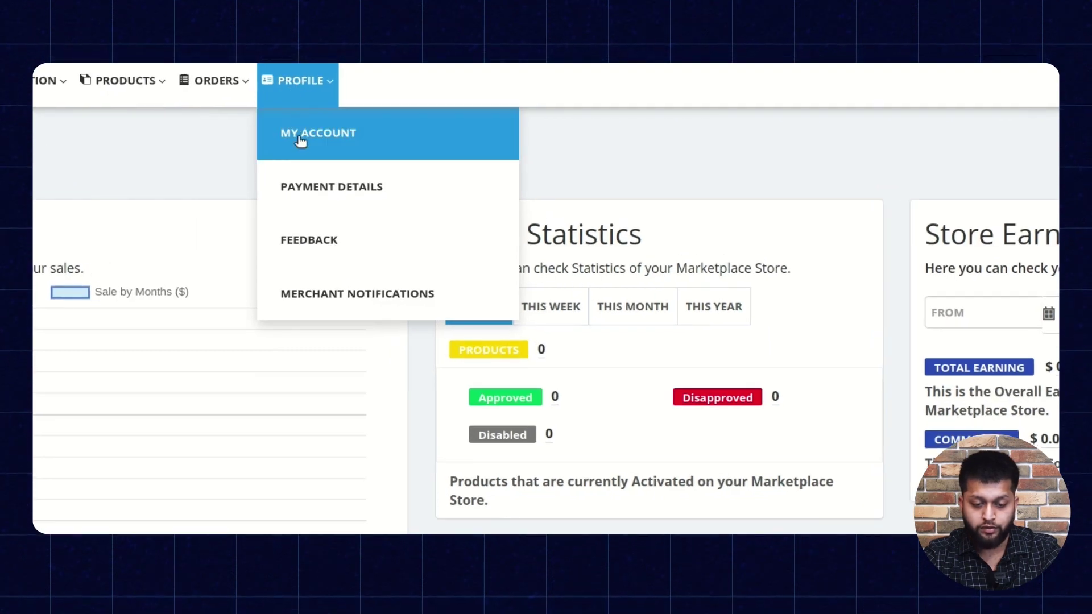
left_click(300, 140)
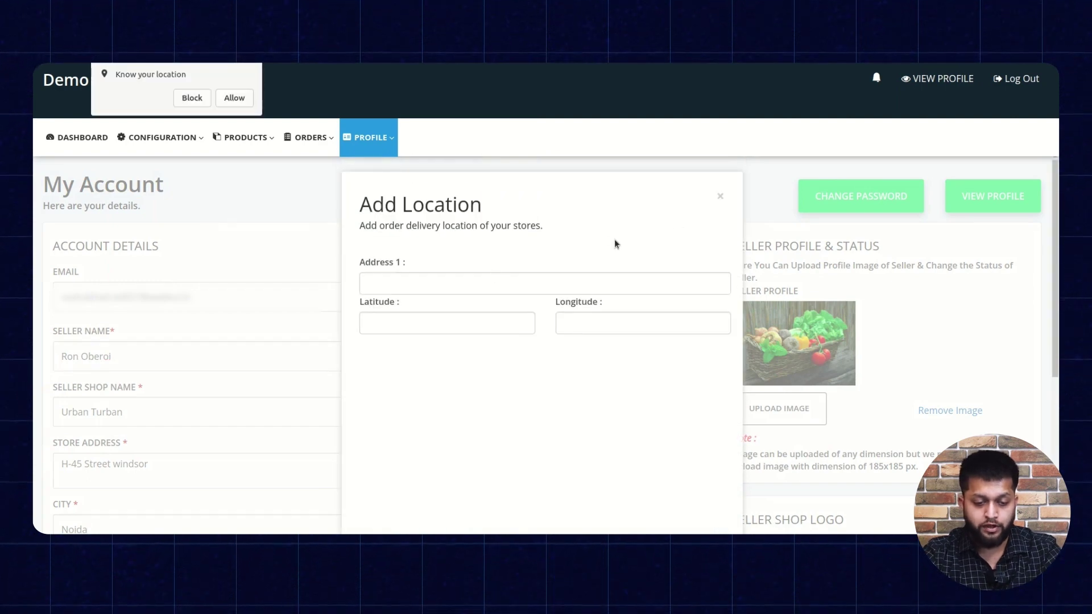
left_click(234, 97)
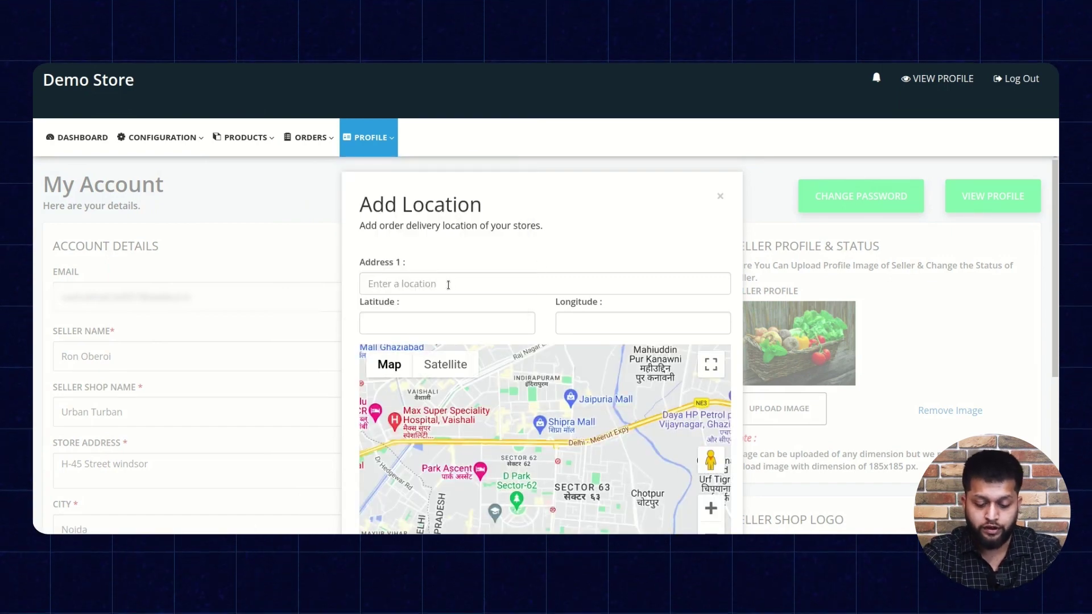
left_click(448, 285)
type("h")
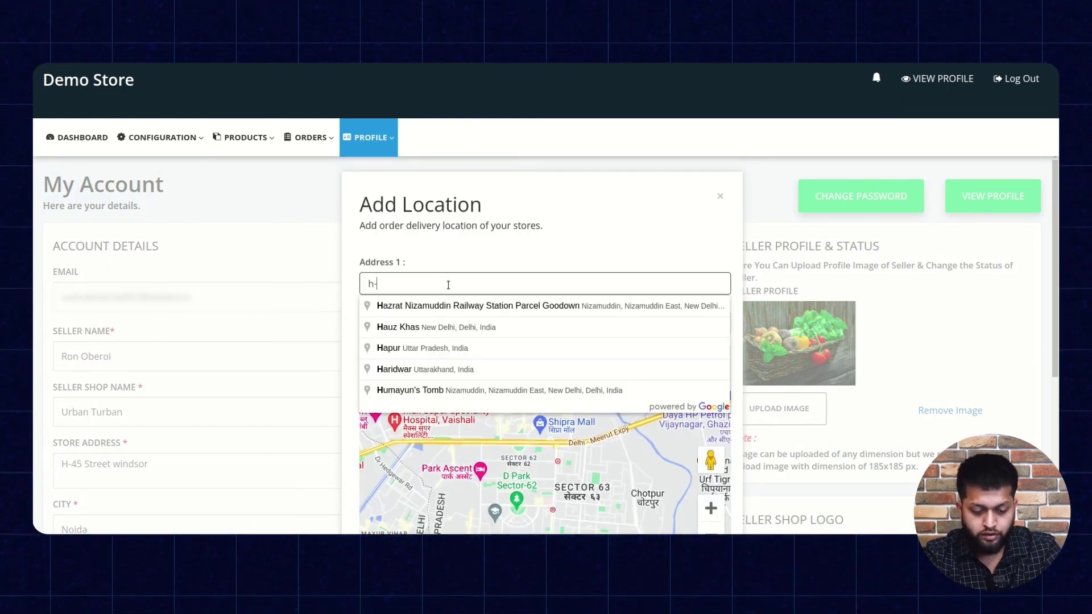
type("- 45 st")
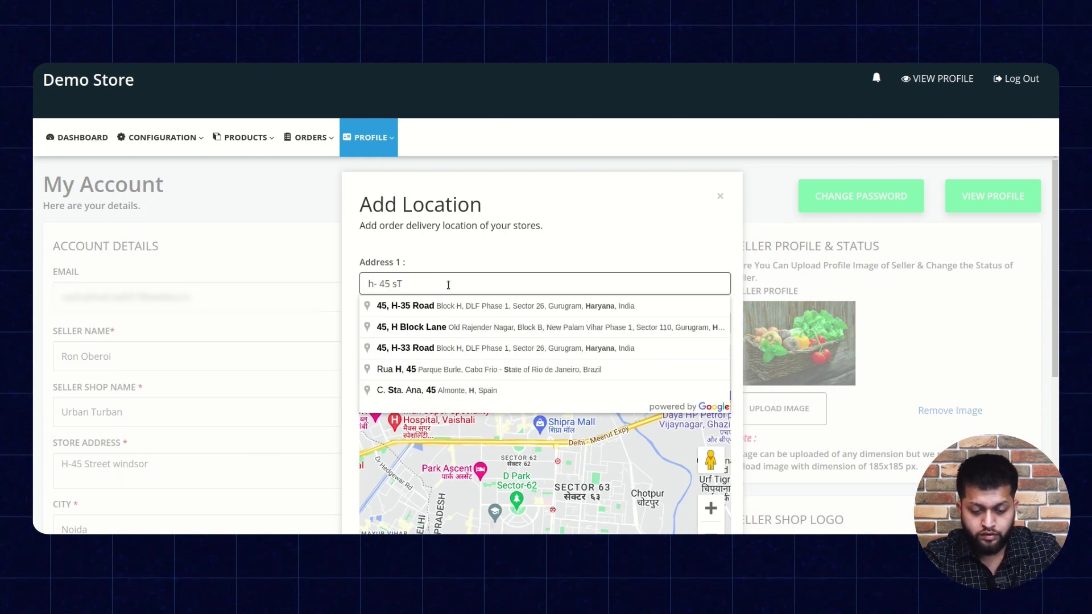
key("BackSpace")
key("BackSpace")
type("treet")
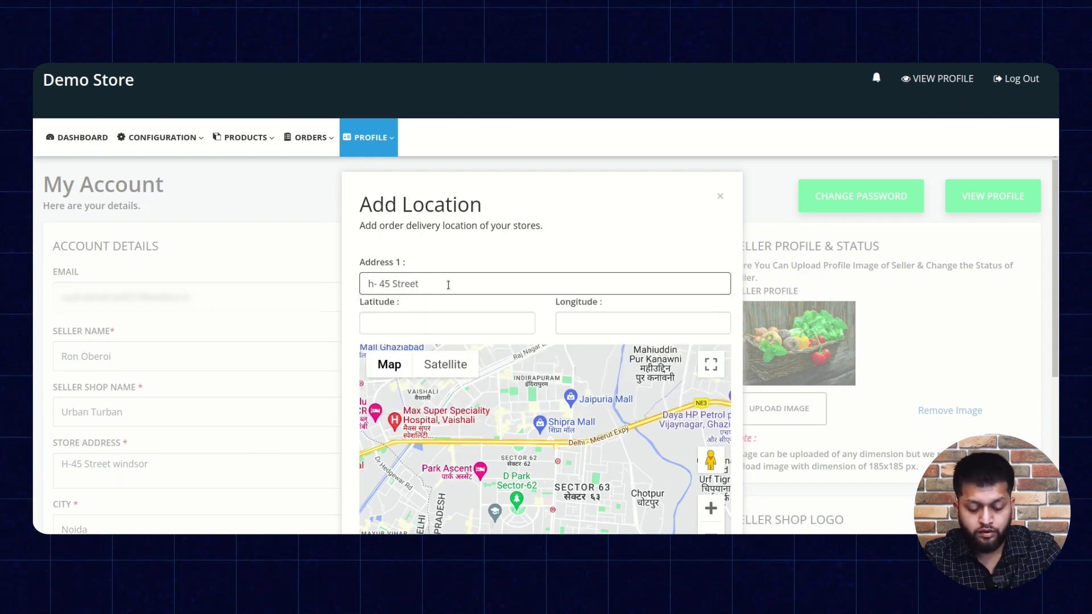
type(" Windsor")
scroll(546, 342, "down", 1)
left_click(507, 249)
scroll(464, 360, "down", 2)
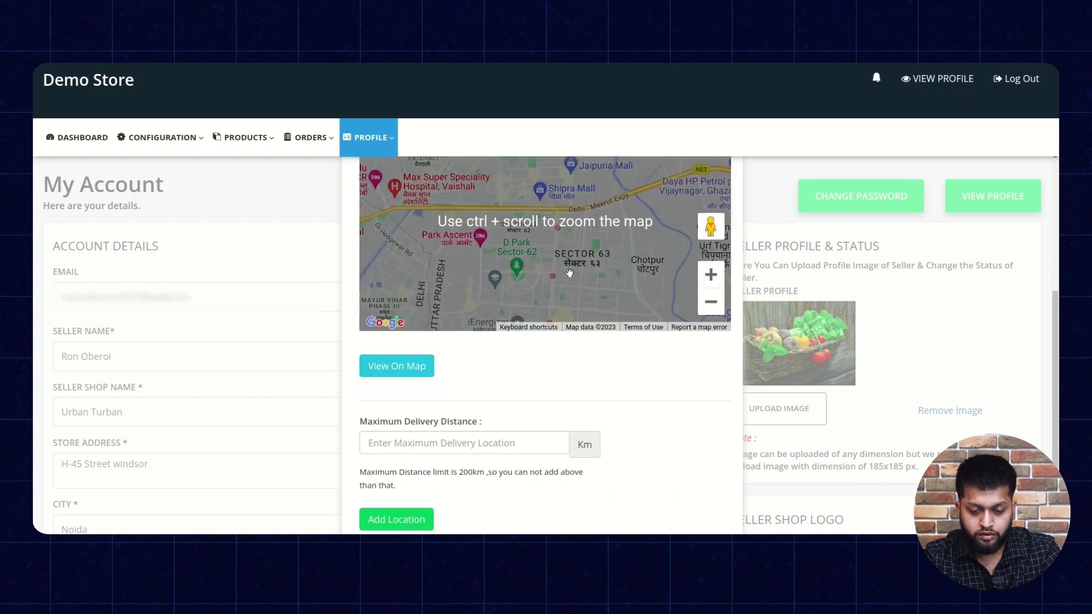
scroll(464, 361, "up", 2)
scroll(464, 361, "down", 1)
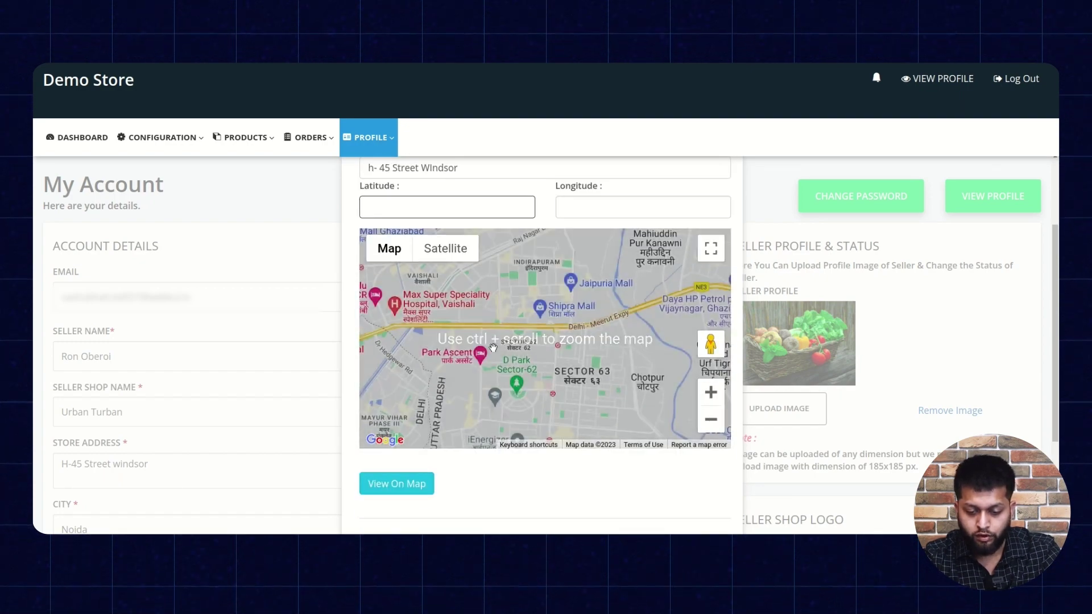
scroll(595, 341, "down", 1)
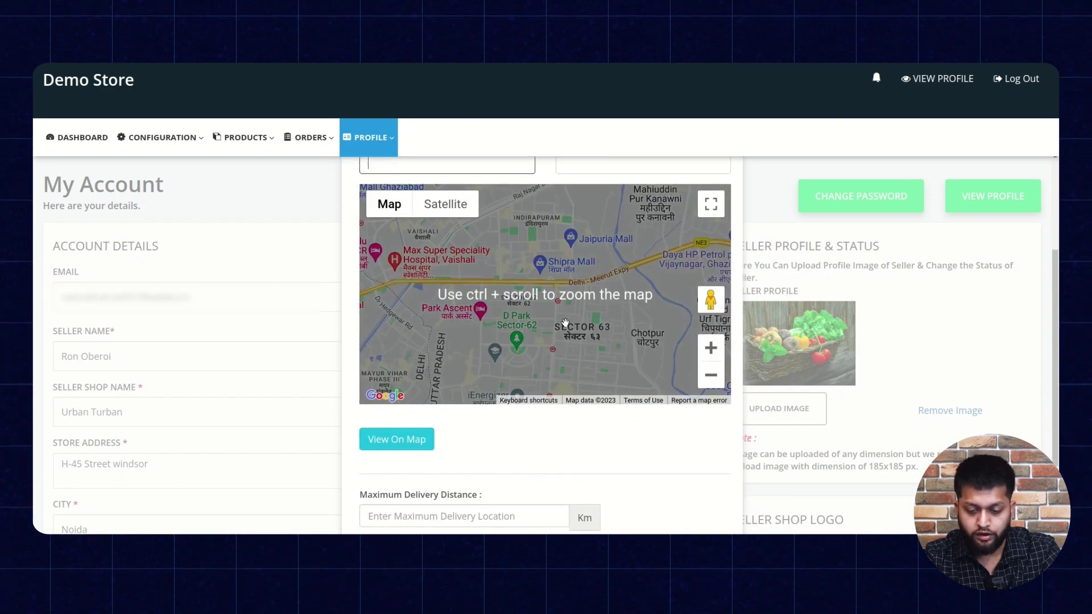
scroll(565, 323, "down", 3)
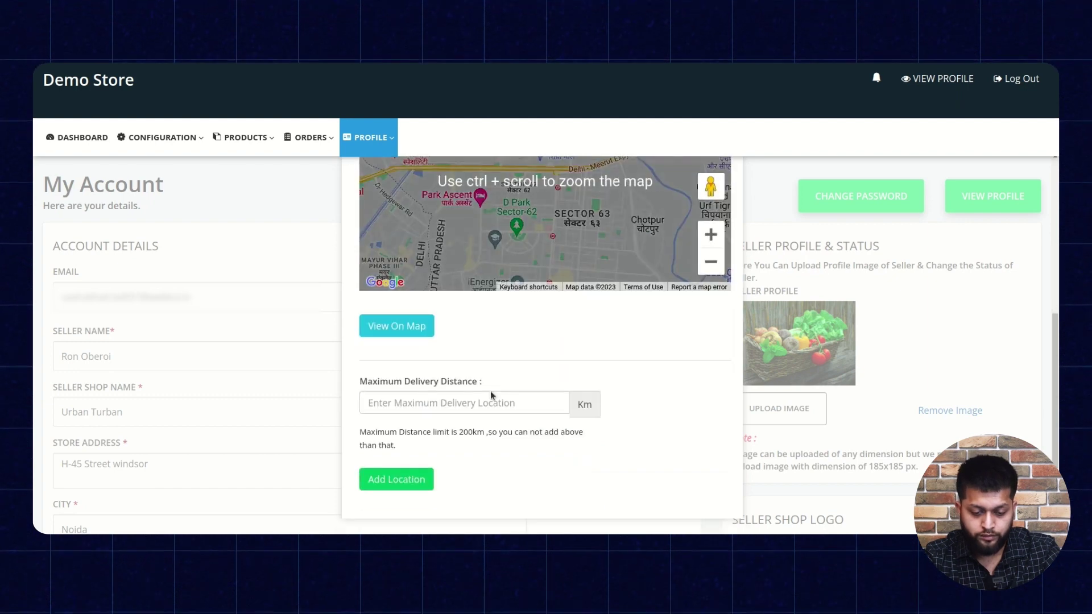
left_click(482, 408)
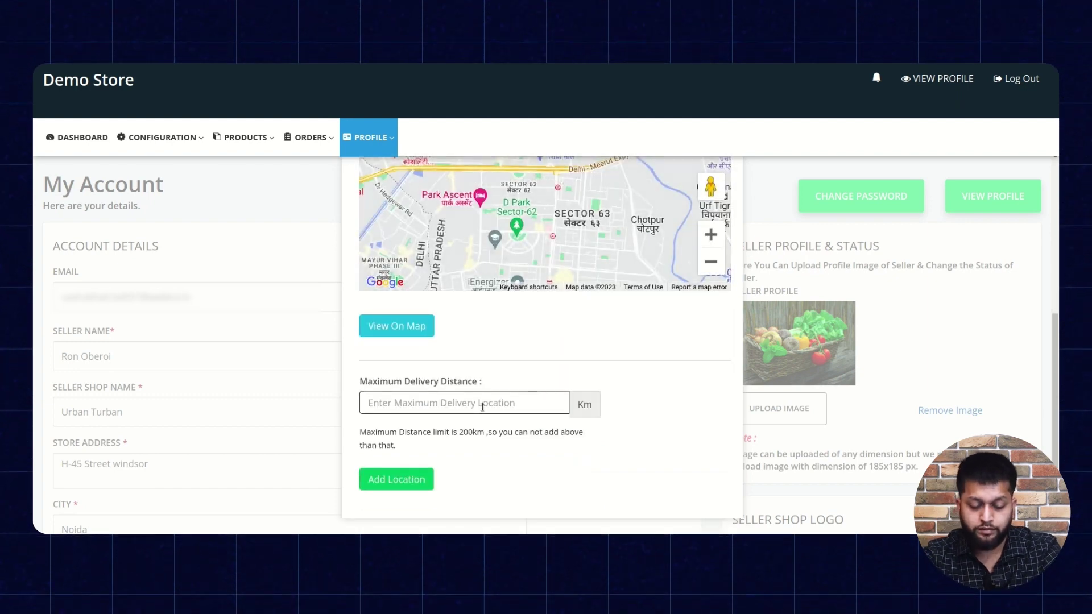
type("1")
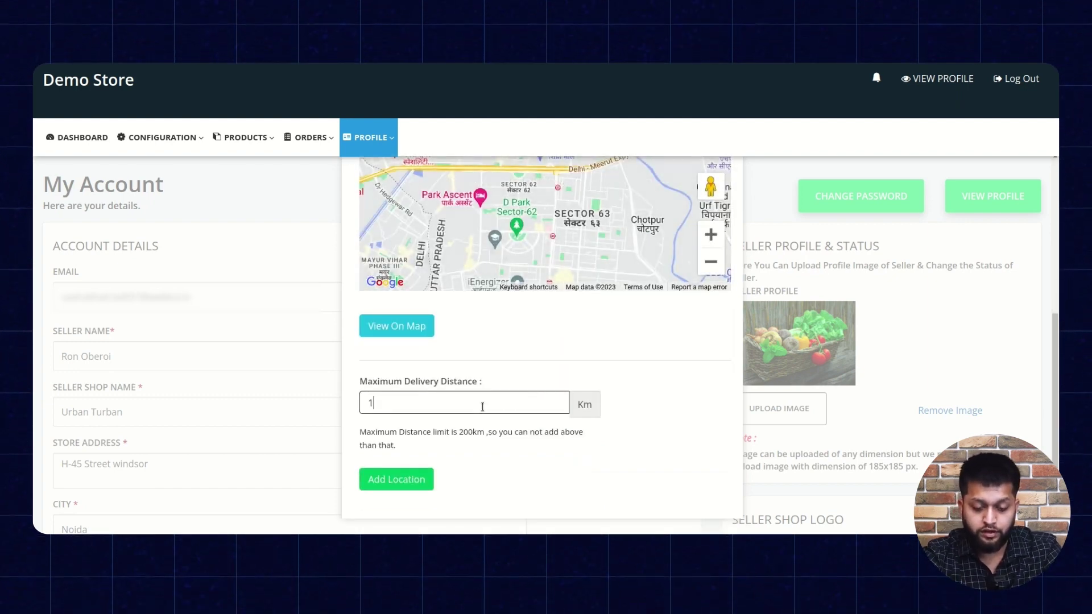
type("0")
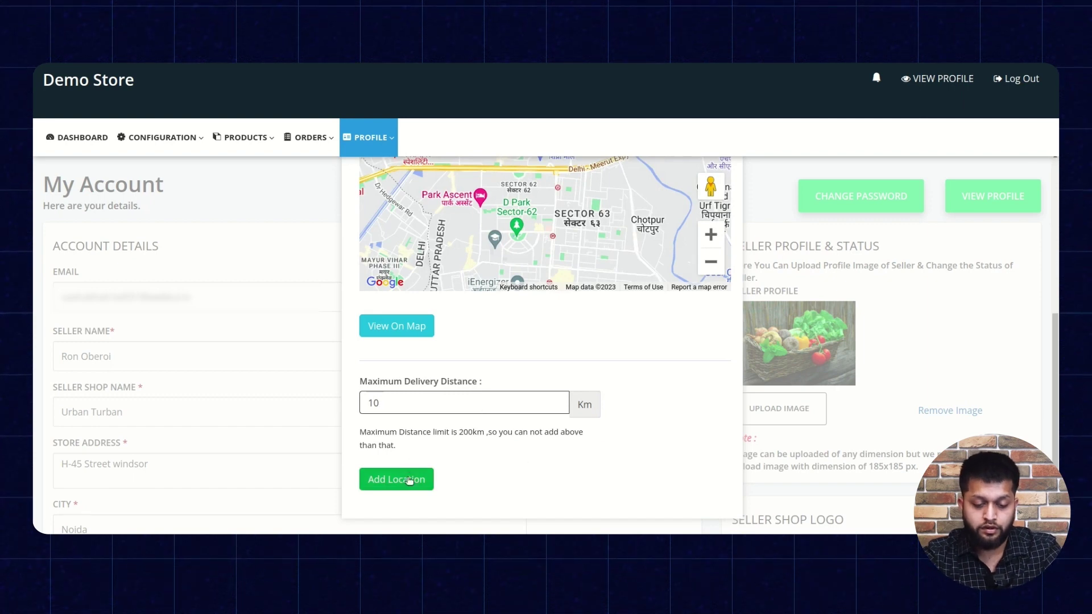
left_click(409, 480)
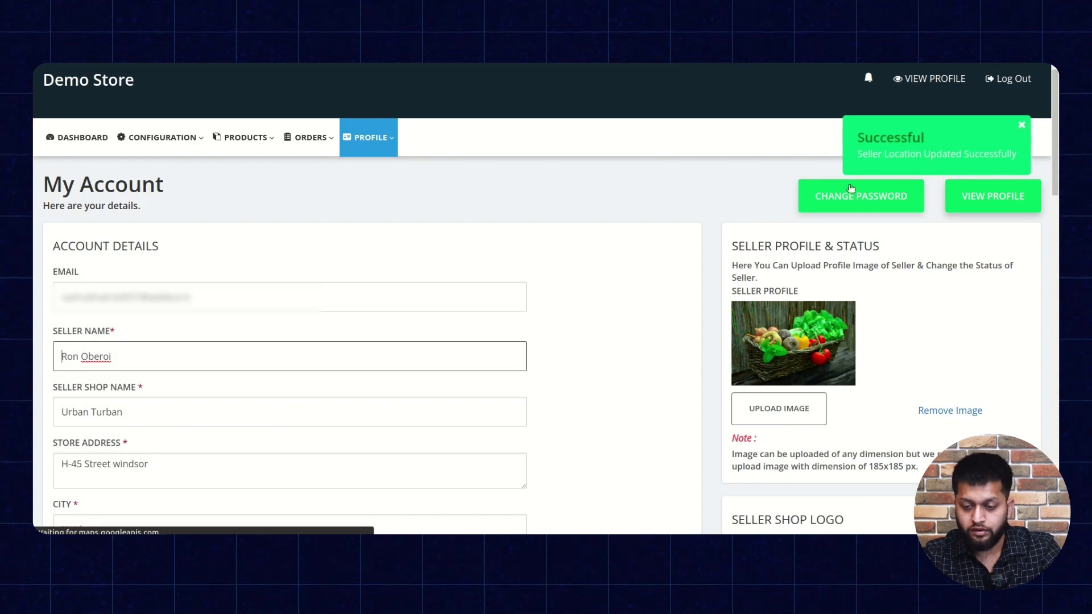
scroll(719, 378, "down", 3)
scroll(720, 378, "down", 3)
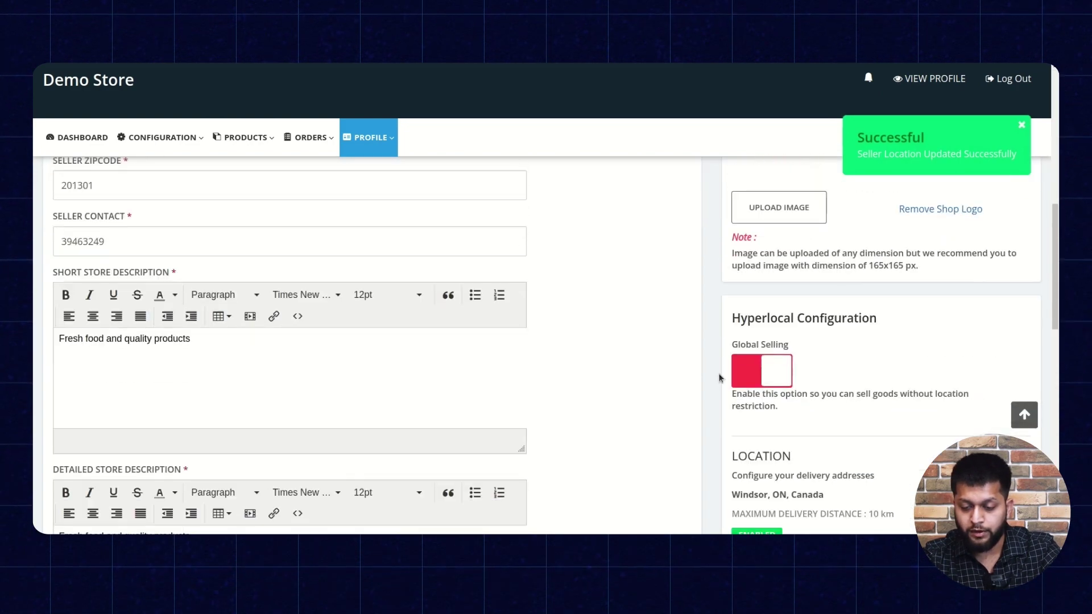
scroll(722, 378, "down", 2)
scroll(721, 379, "up", 2)
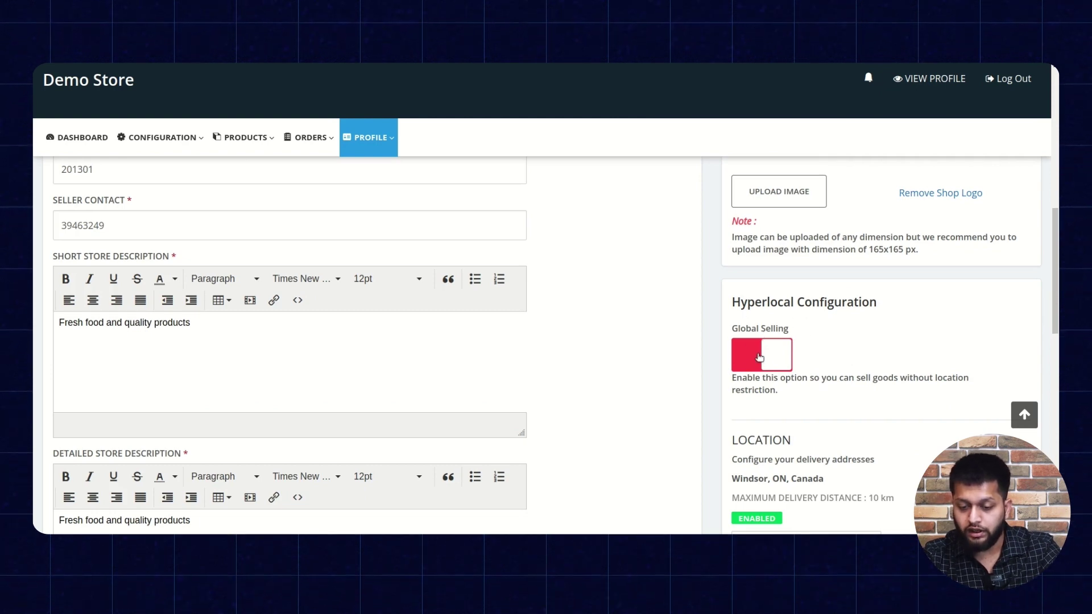
left_click(759, 357)
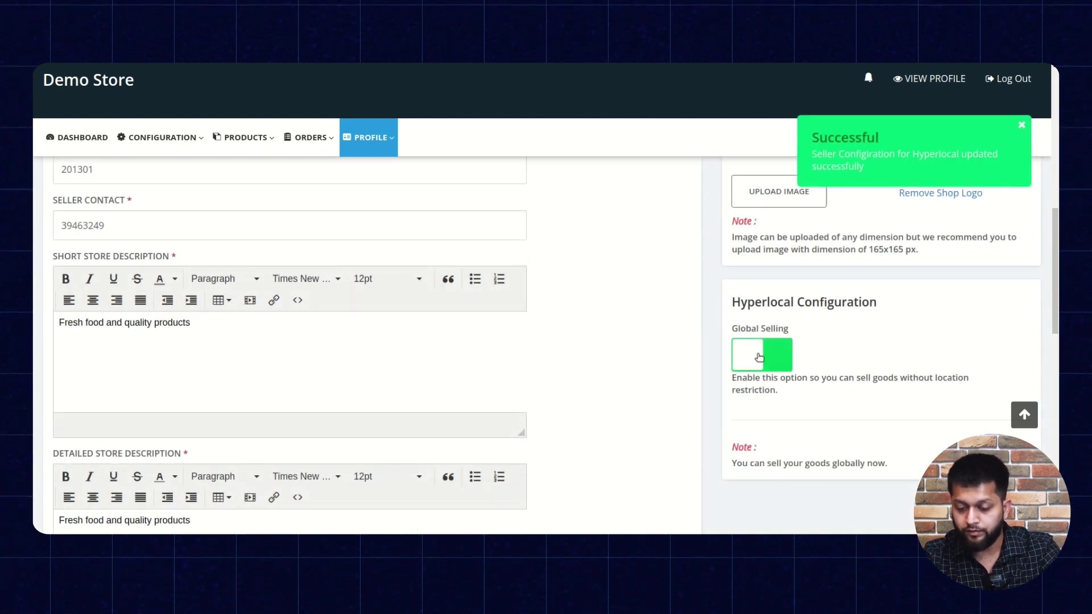
left_click(759, 357)
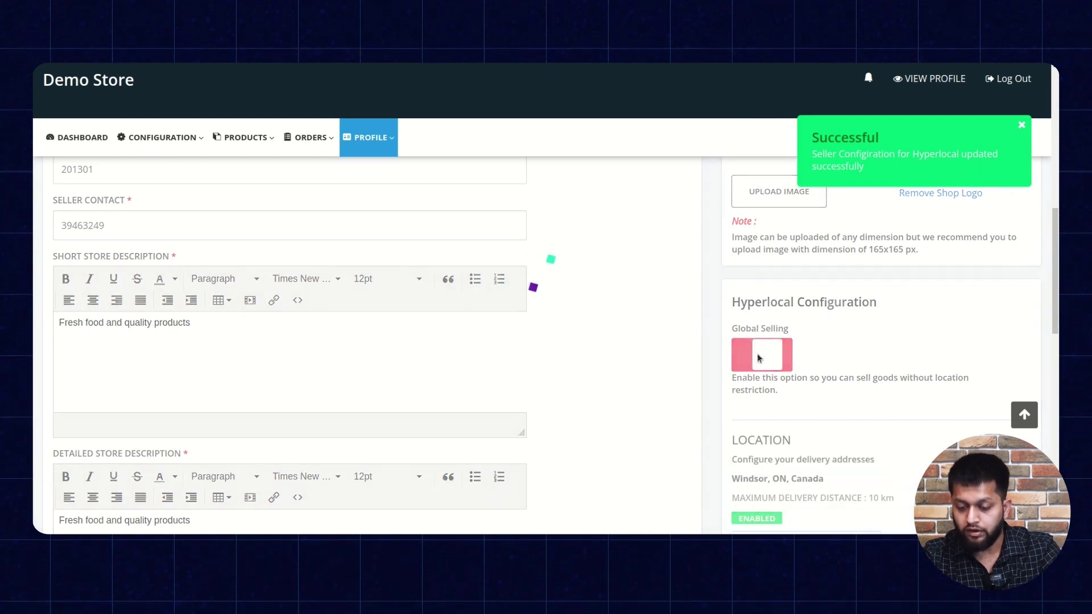
scroll(858, 373, "down", 2)
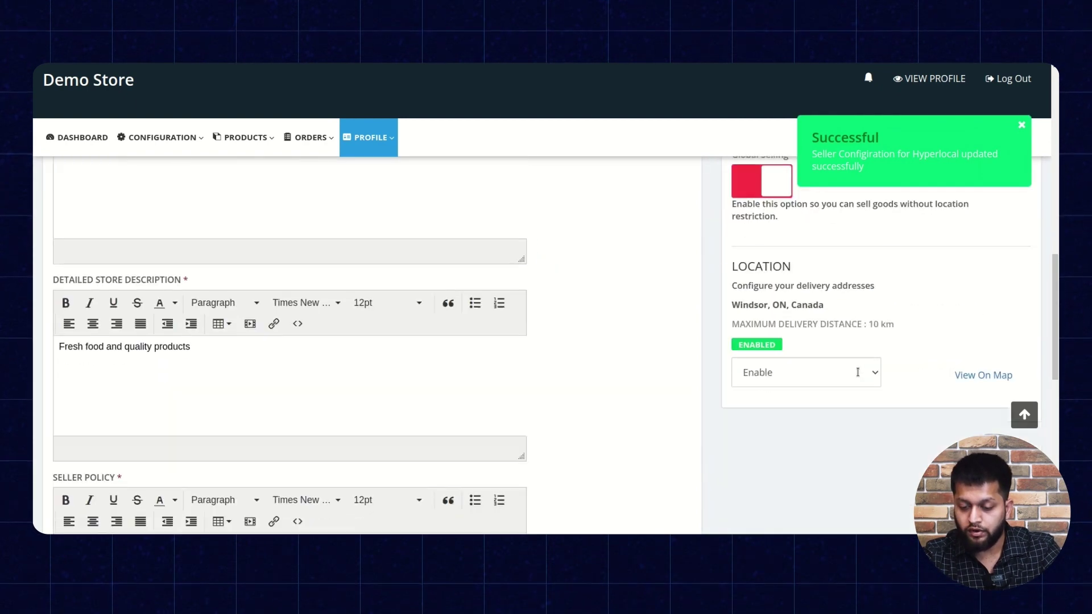
scroll(833, 373, "down", 2)
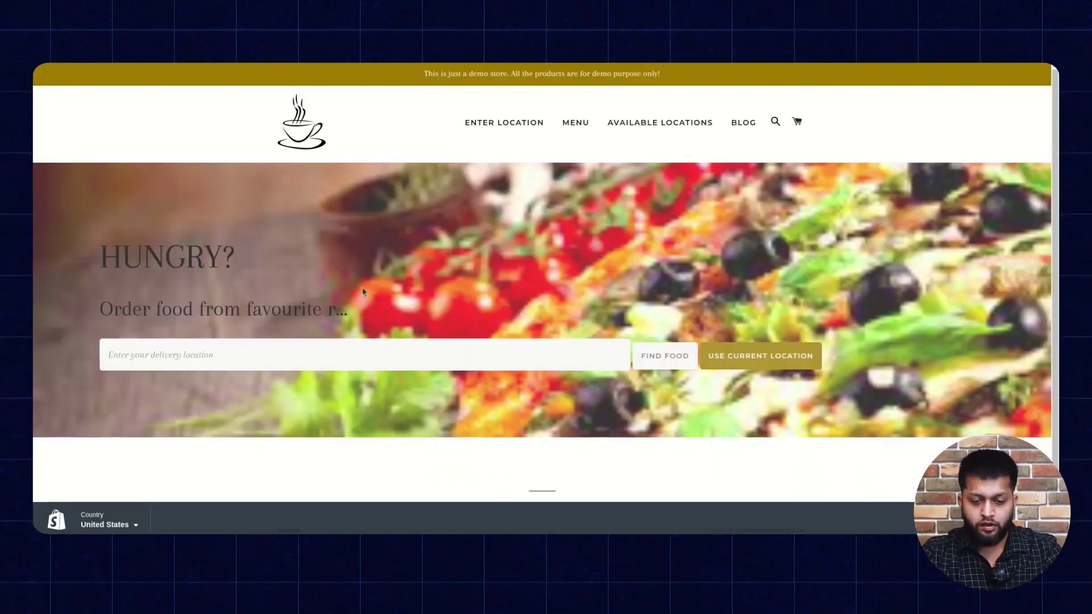
scroll(832, 254, "down", 1)
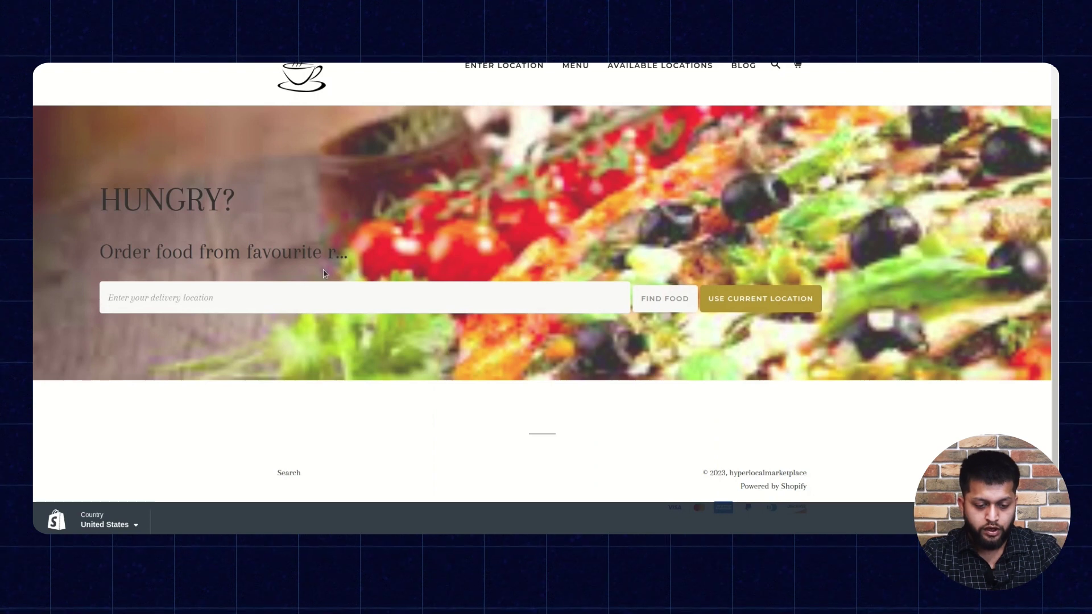
Use the current location as the delivery location to list products under 1 km
left_click(274, 303)
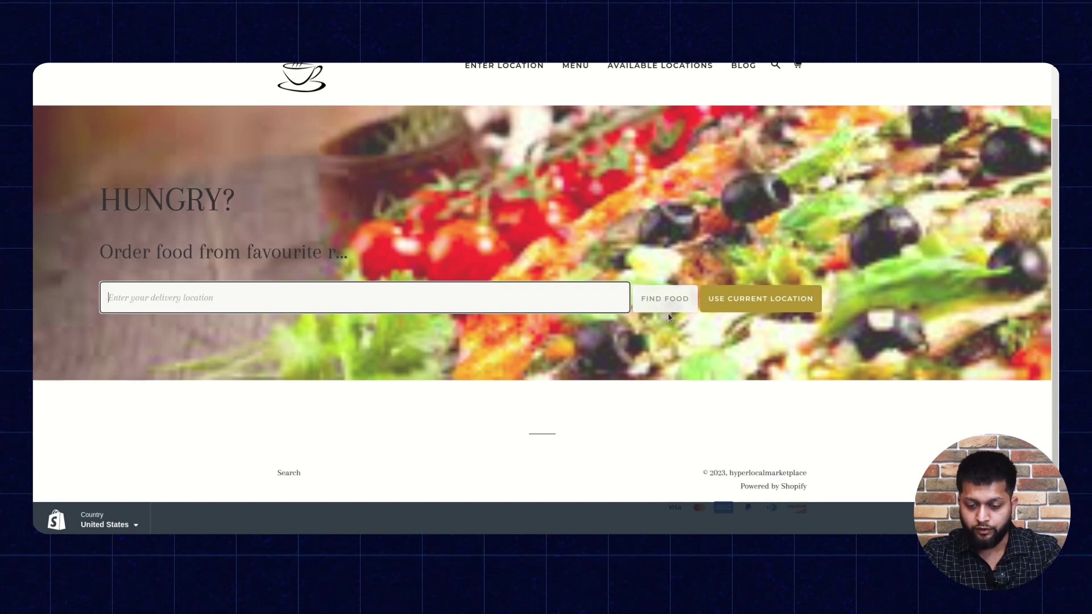
left_click(754, 306)
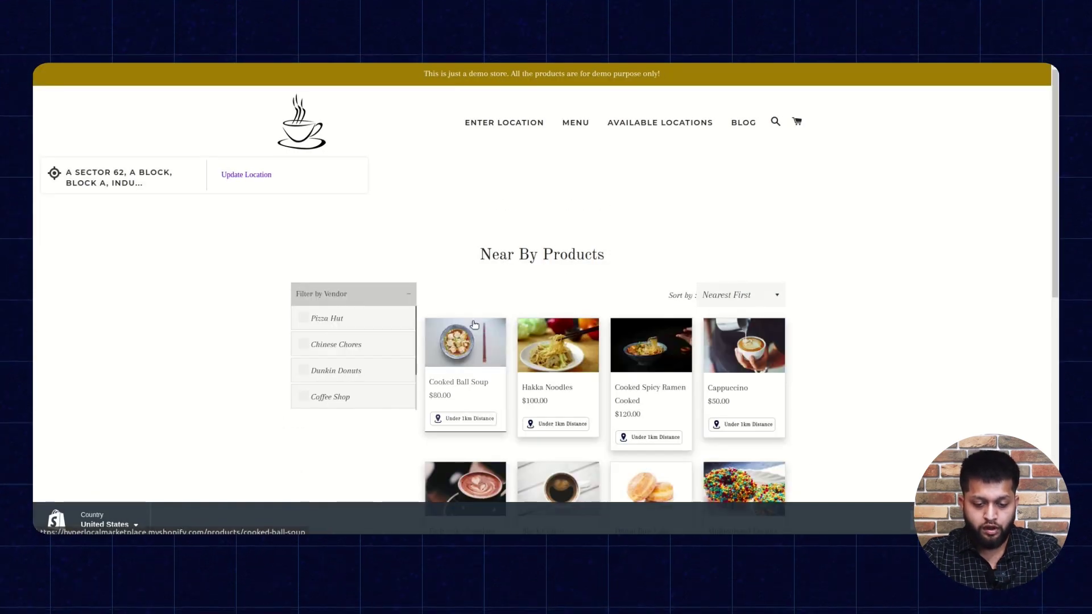
scroll(683, 276, "down", 1)
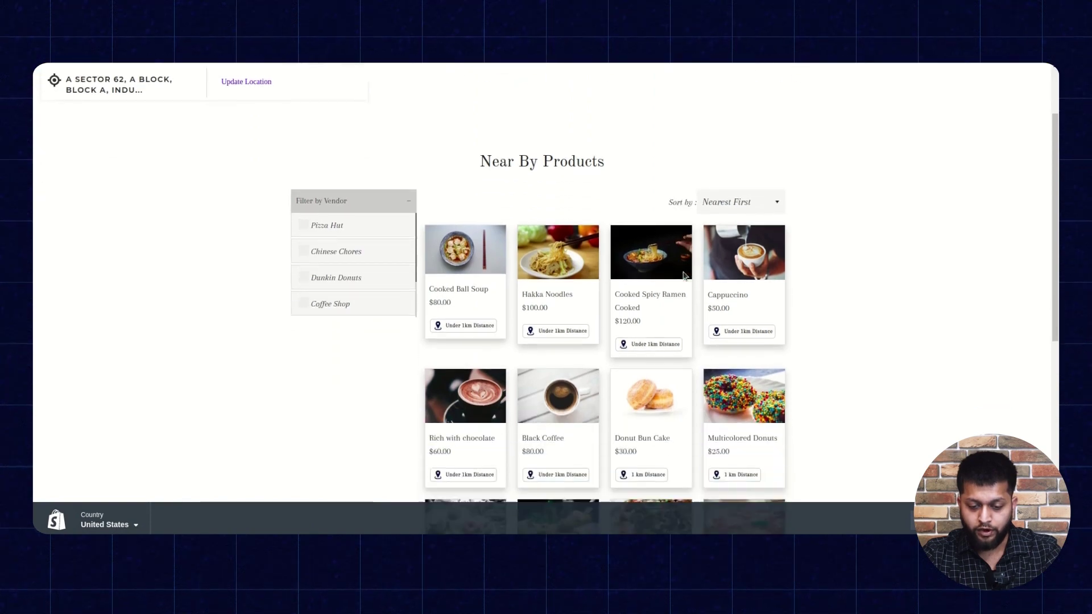
scroll(684, 276, "down", 1)
scroll(683, 275, "down", 2)
scroll(683, 274, "down", 1)
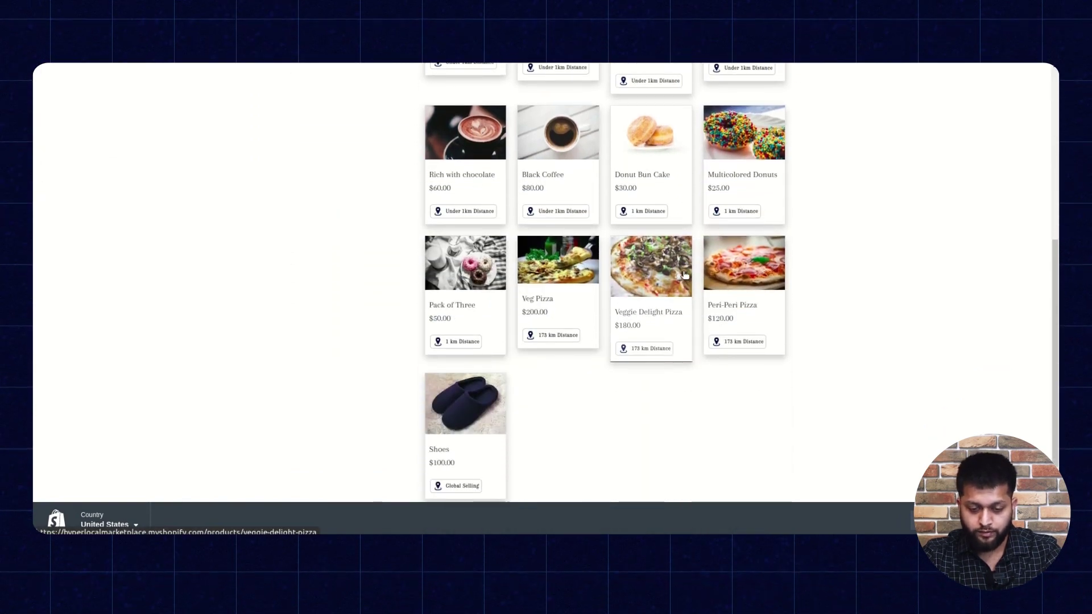
scroll(633, 393, "up", 3)
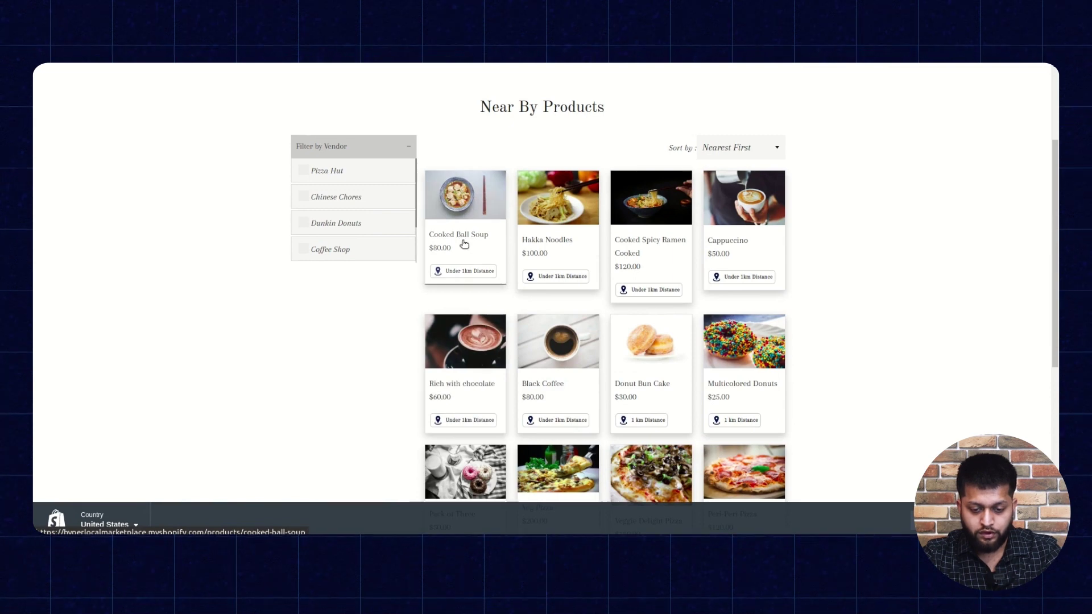
View the Cooked Ball Soup product page, then return to the storefront home page
left_click(464, 244)
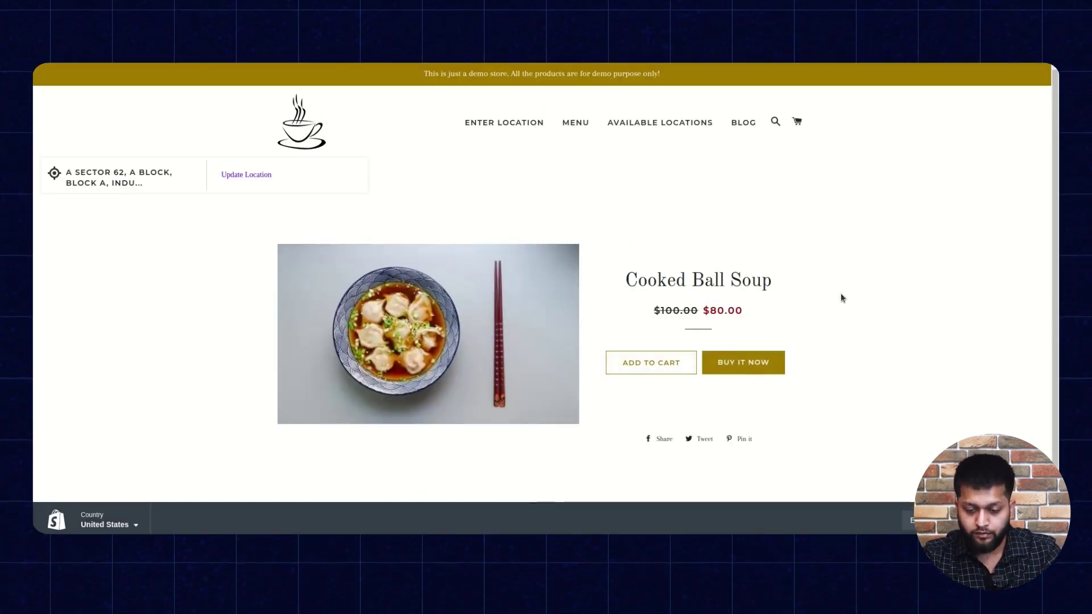
scroll(840, 298, "down", 1)
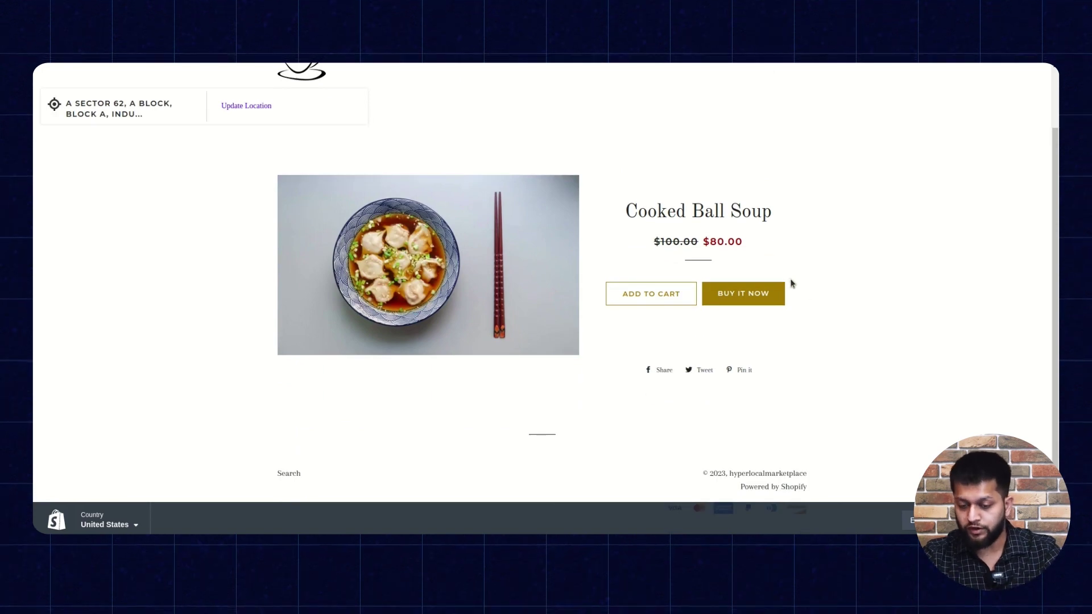
scroll(177, 168, "up", 1)
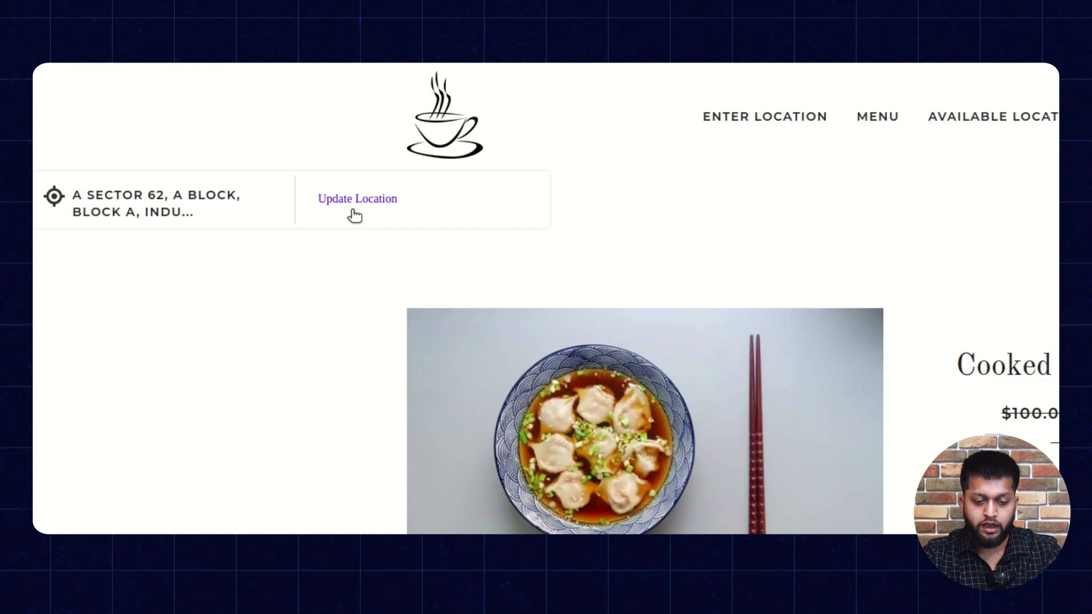
left_click(365, 214)
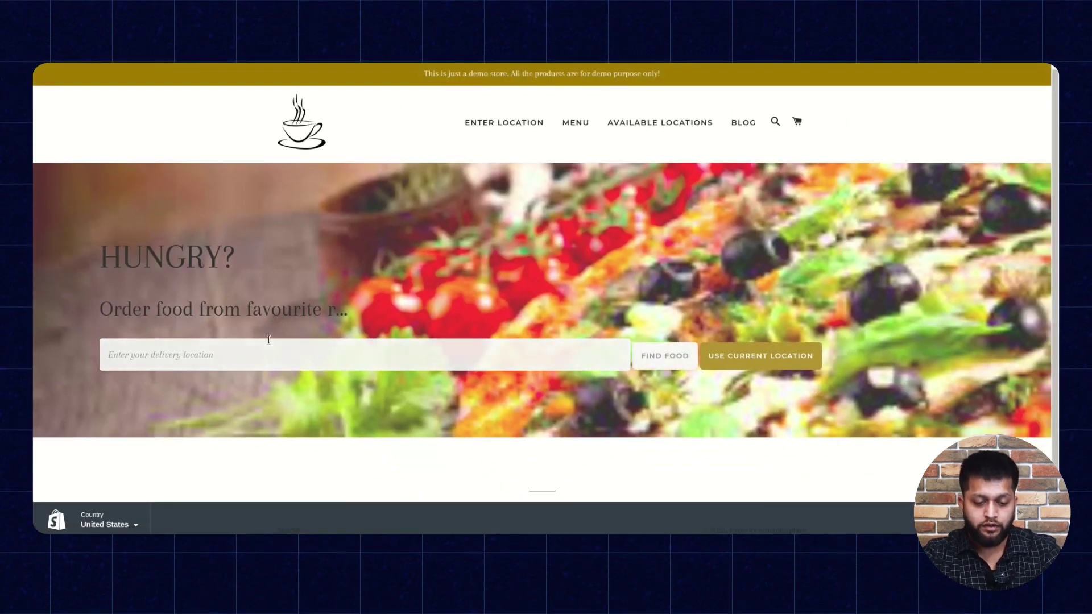
Search '20103 noida' and pick Noida Link Road, showing products about 8–9 km away
left_click(260, 358)
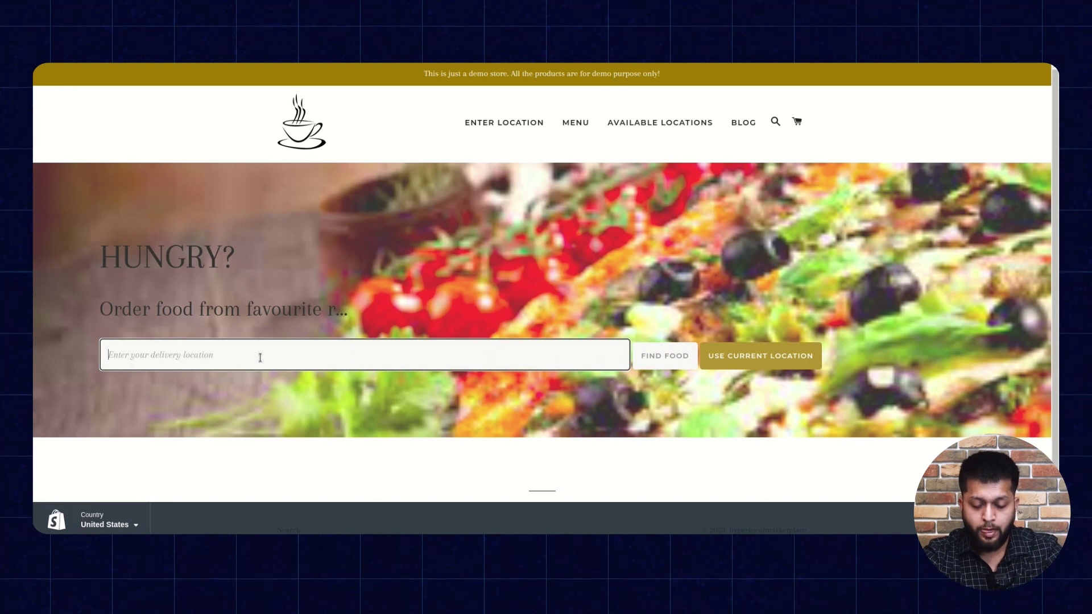
type("201")
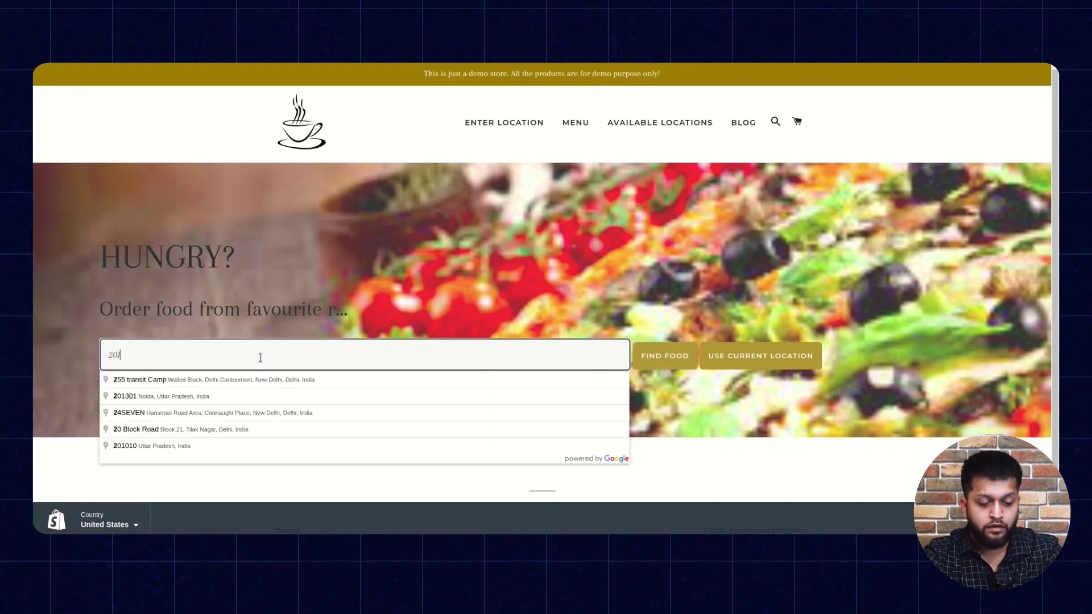
type("03 np")
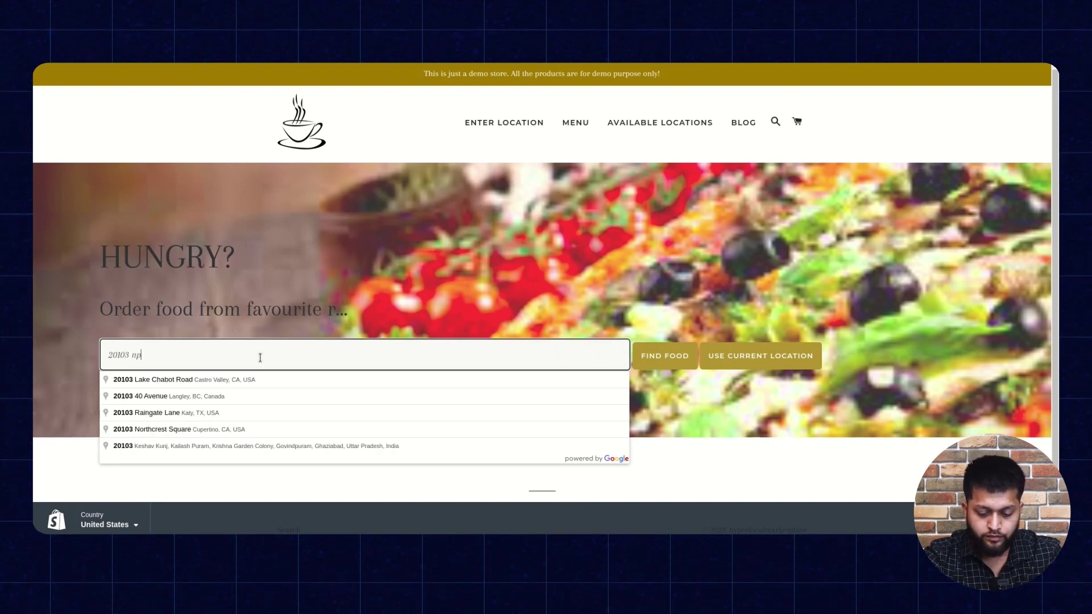
key("BackSpace")
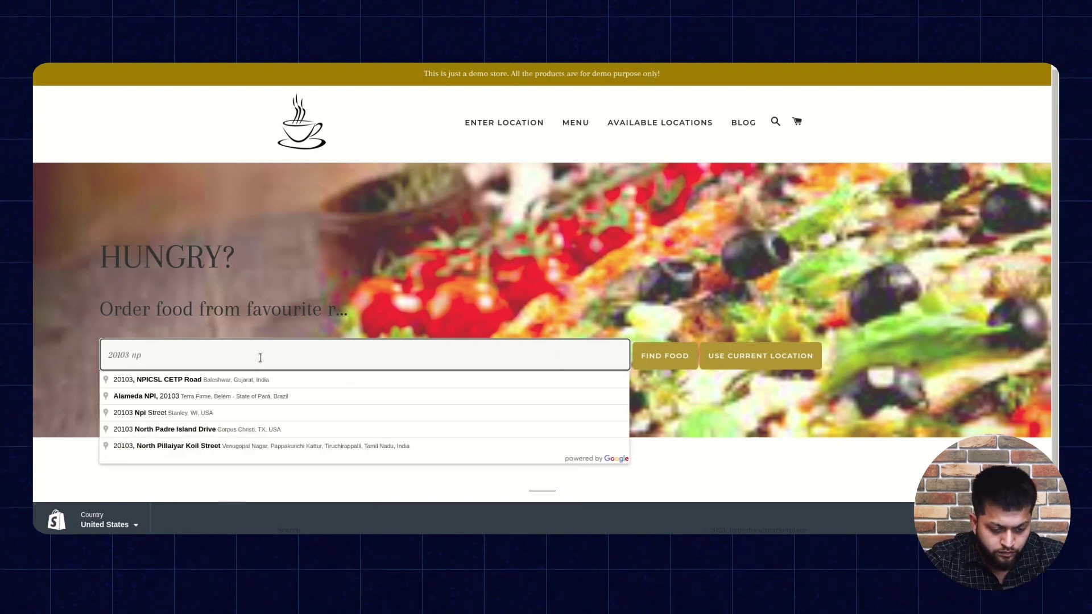
type("ida")
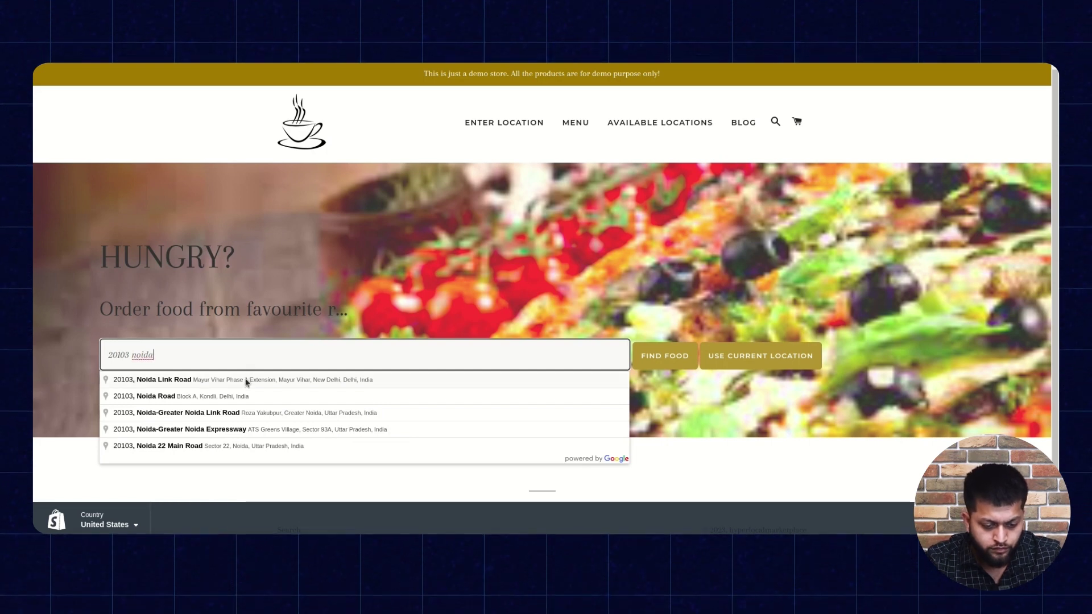
left_click(246, 381)
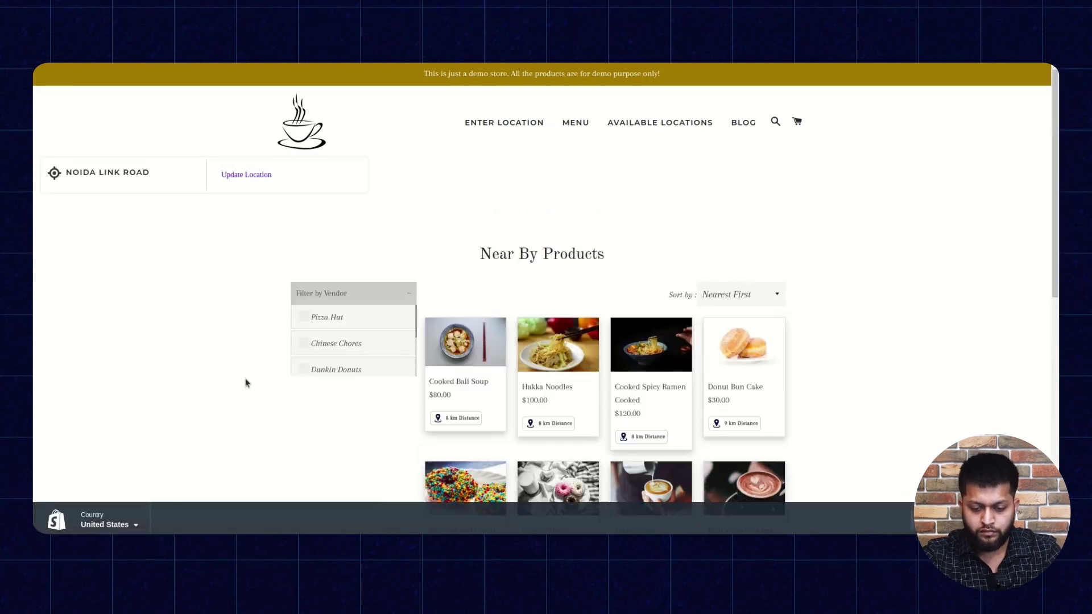
scroll(697, 328, "down", 3)
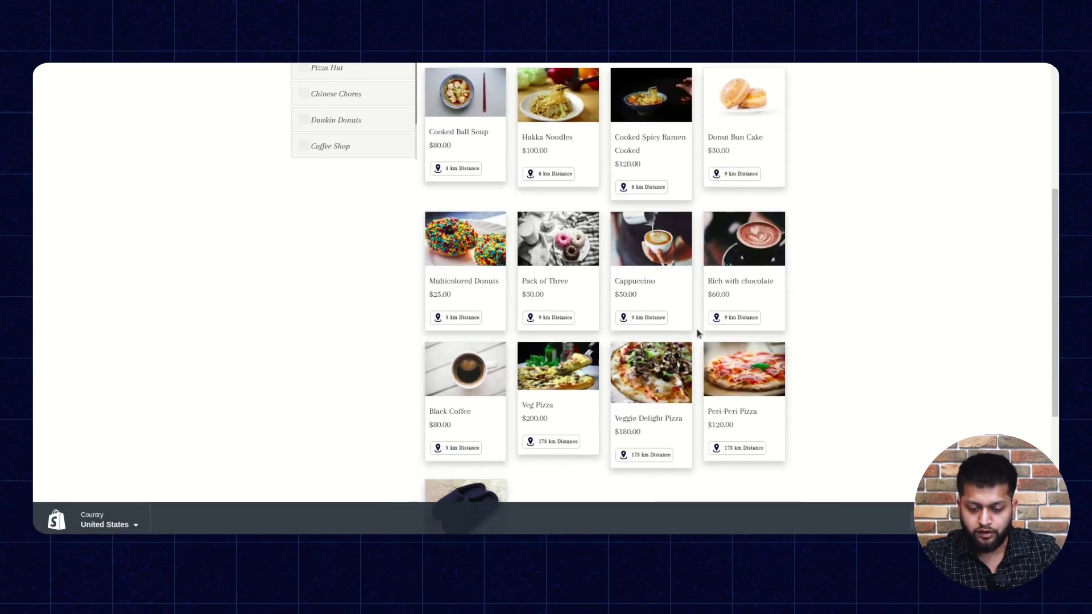
scroll(697, 329, "up", 2)
scroll(697, 328, "up", 1)
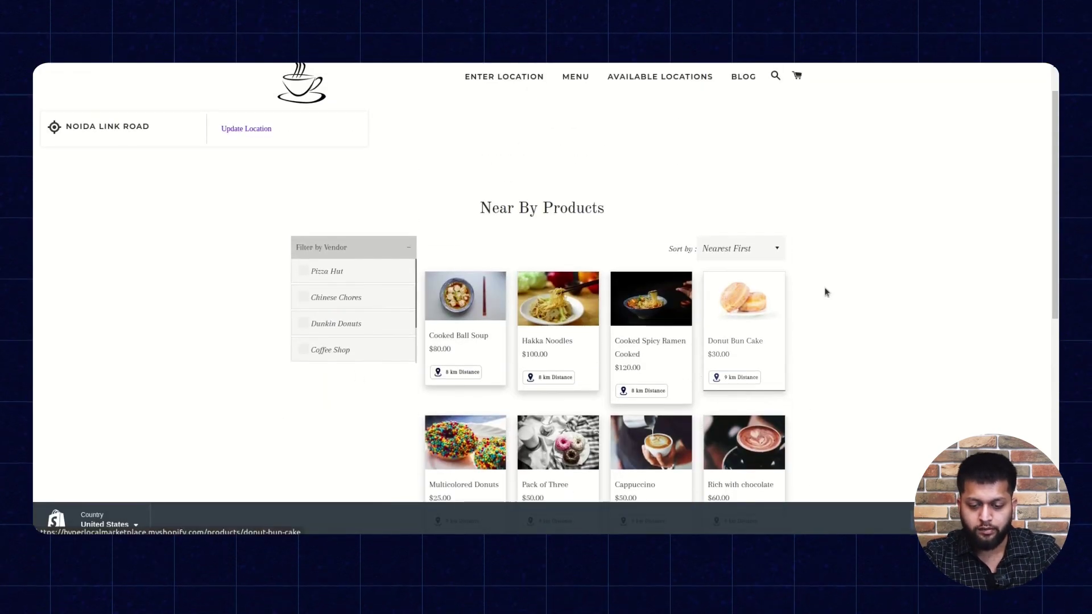